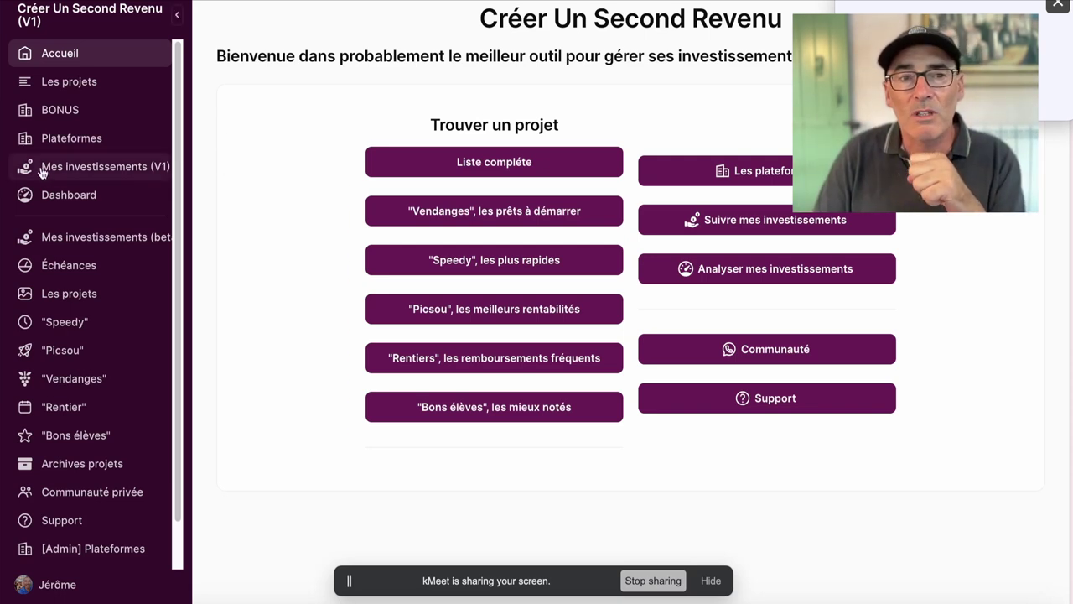
Look through the beta and V1 investment lists, then examine the Groupe Bakjy repayment schedule in the V1 list.
click(91, 240)
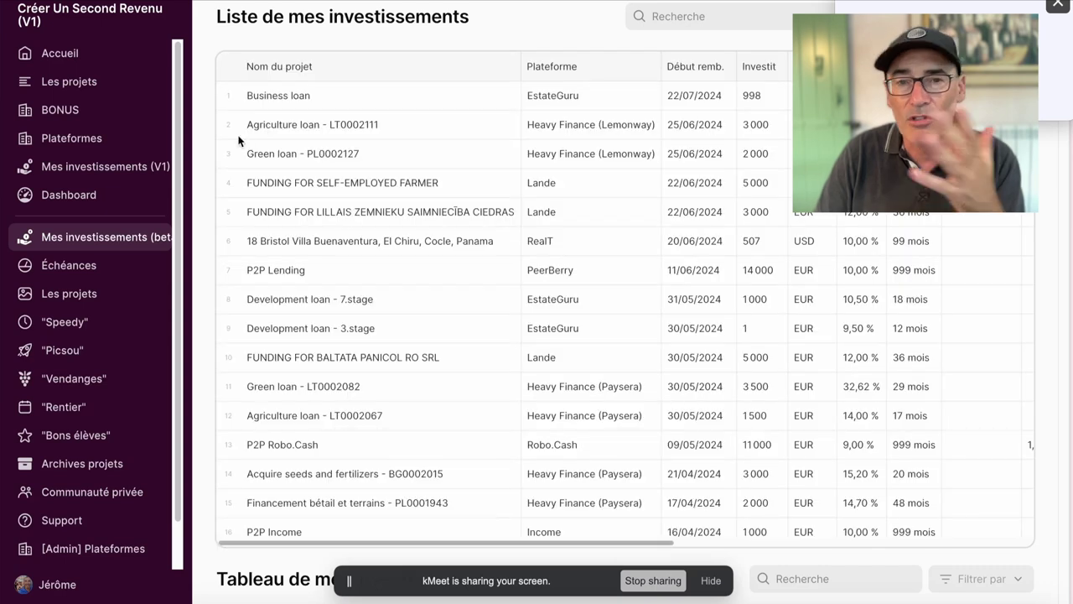
click(84, 159)
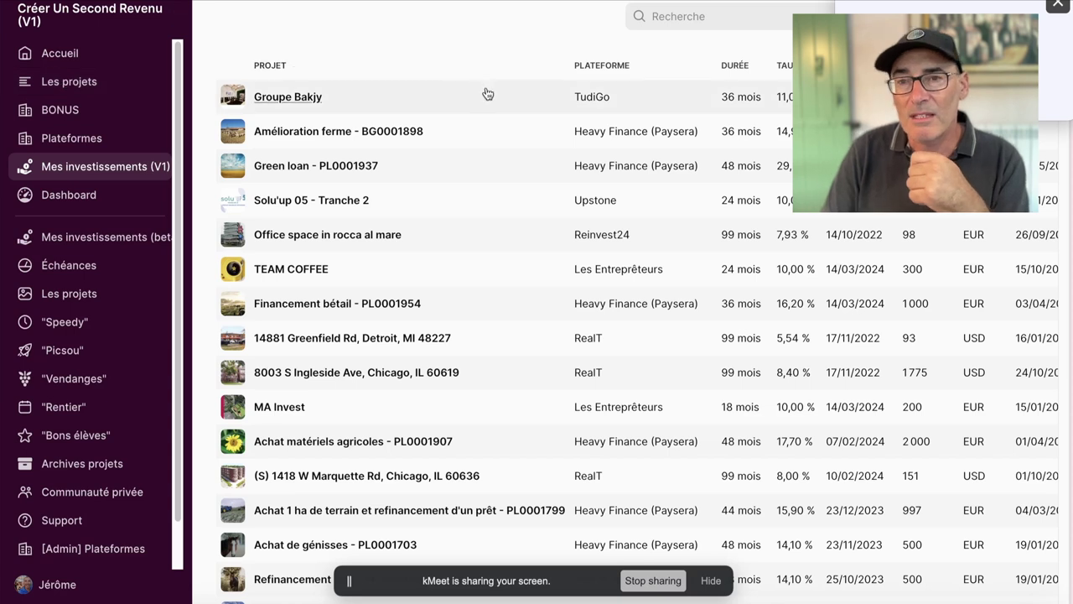
click(287, 97)
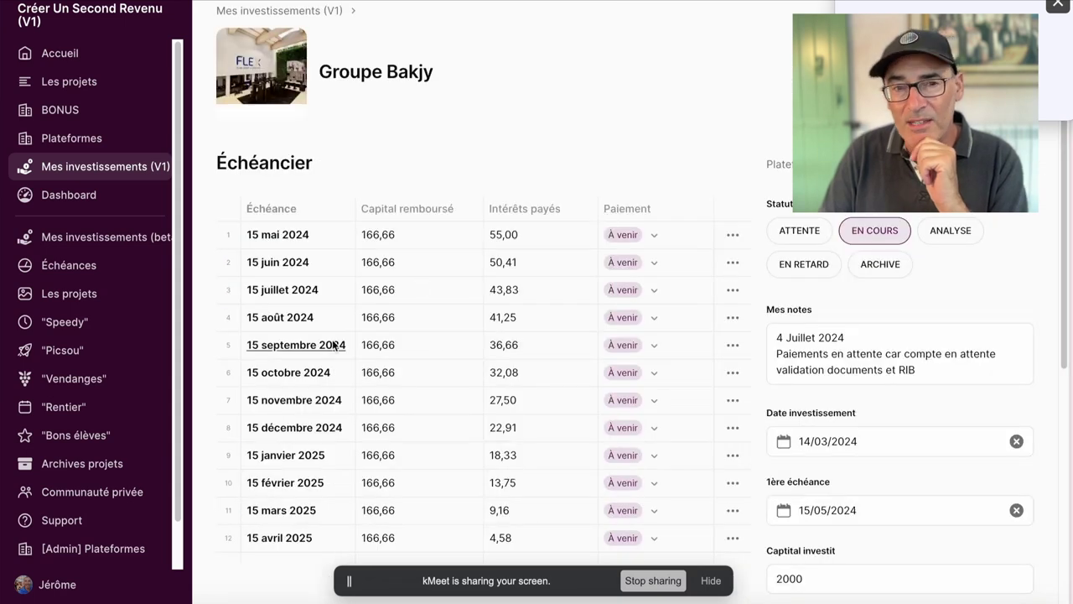
scroll(333, 345, down, 2)
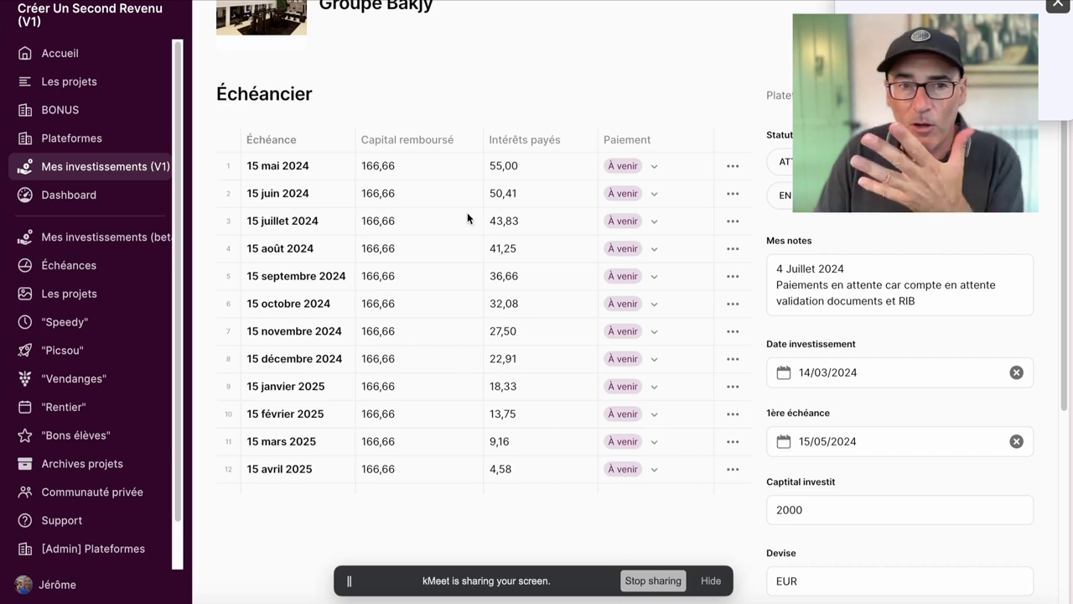
scroll(467, 213, up, 1)
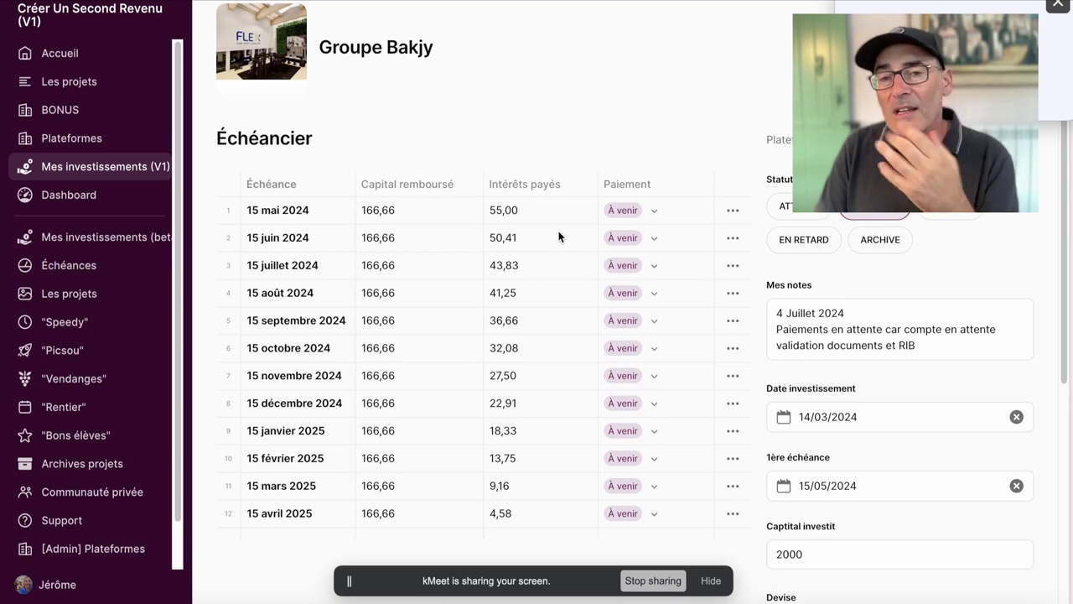
Inspect the payment status options for Groupe Bakjy's 15 mai 2024 instalment without changing them, and return to the investment list.
click(653, 208)
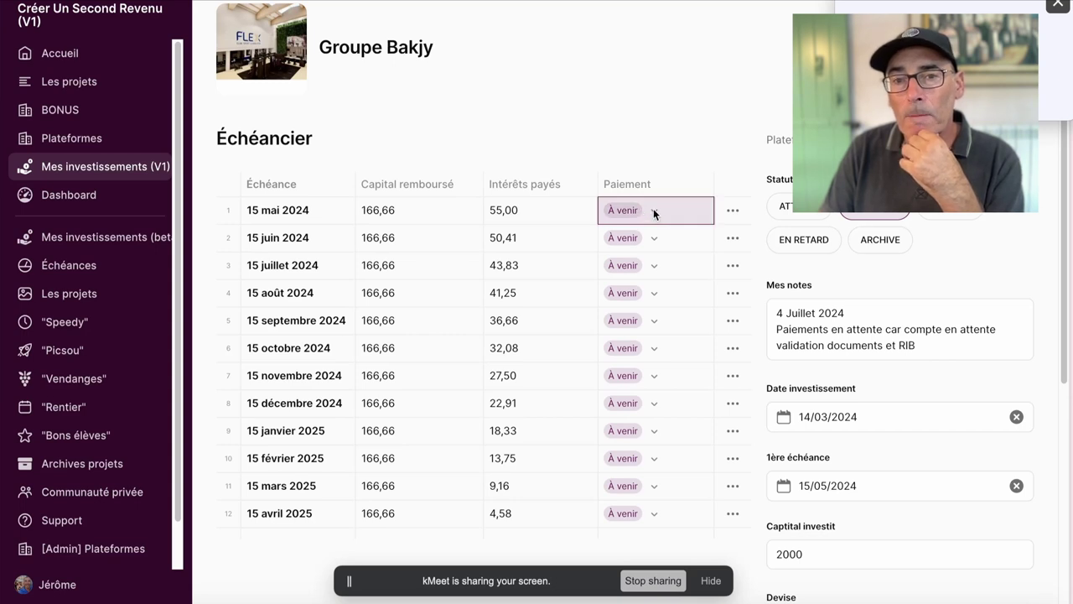
click(653, 208)
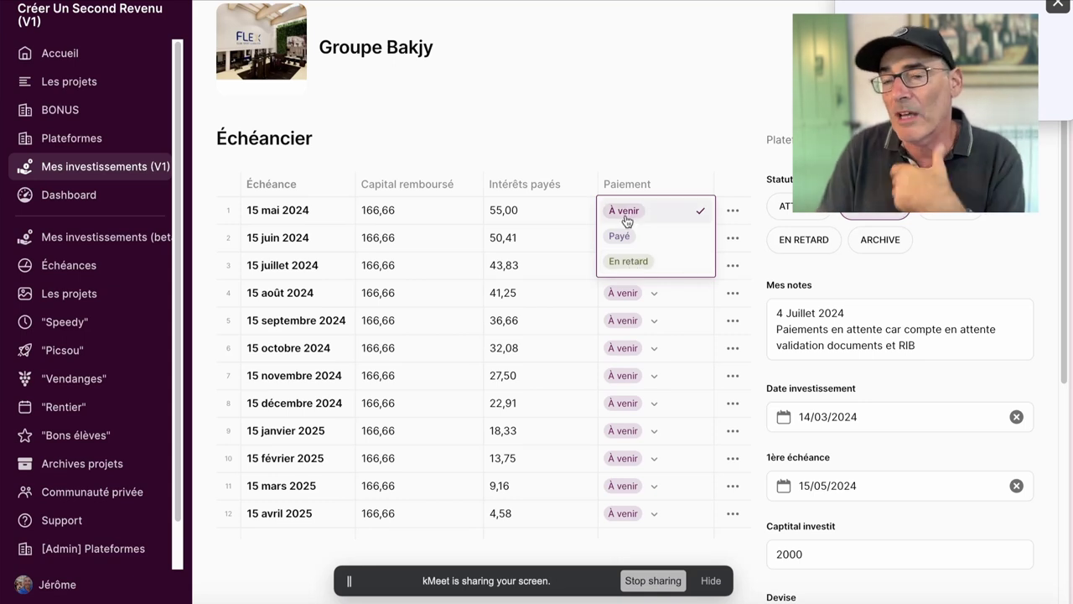
click(596, 120)
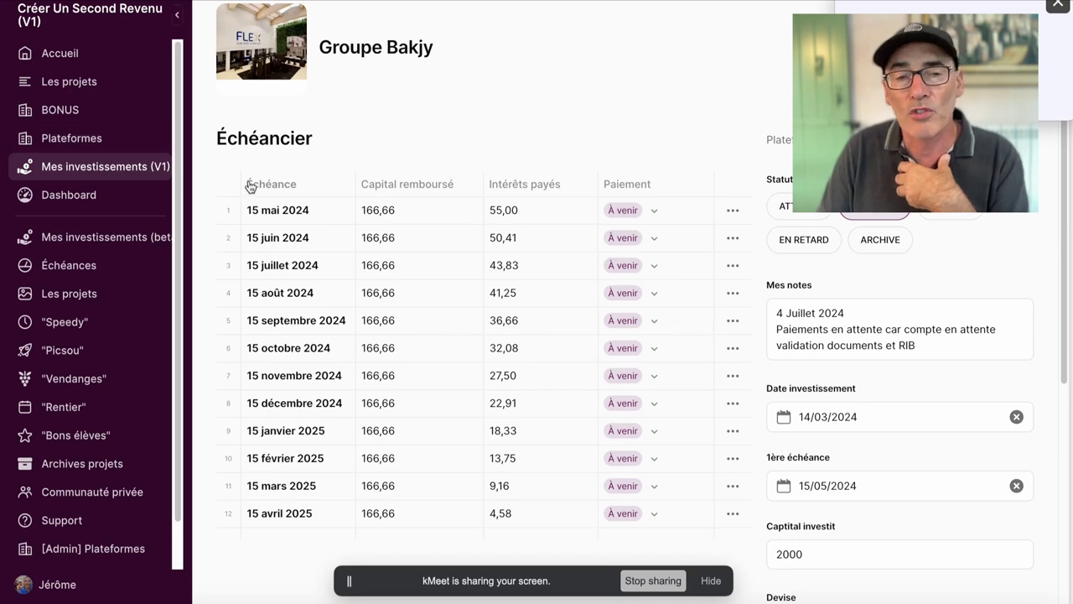
key(Escape)
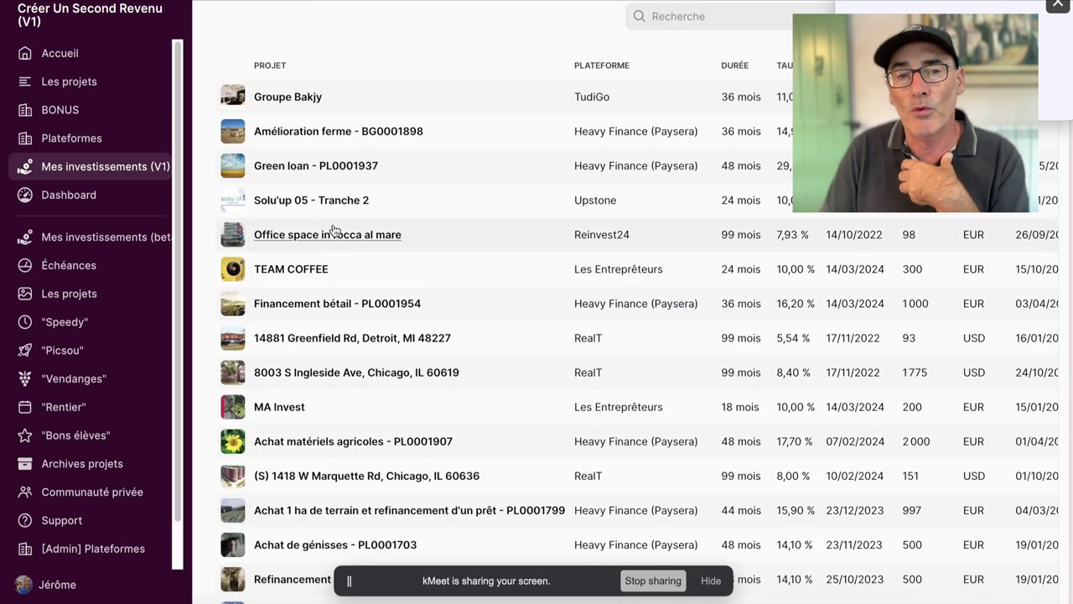
Examine the MA Invest repayment schedule and return to the investment list.
scroll(410, 220, down, 1)
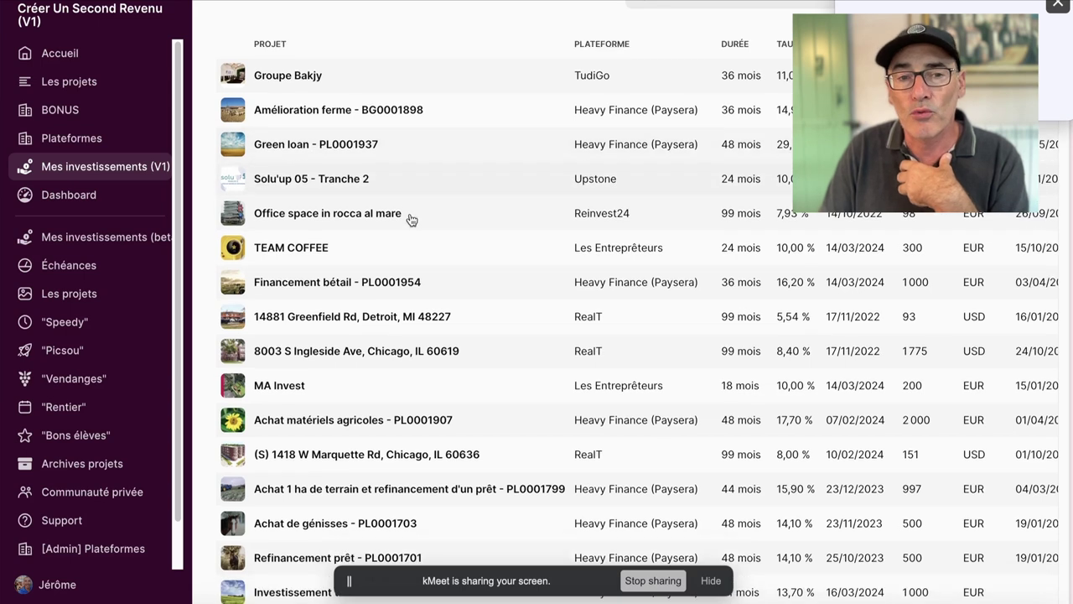
click(284, 360)
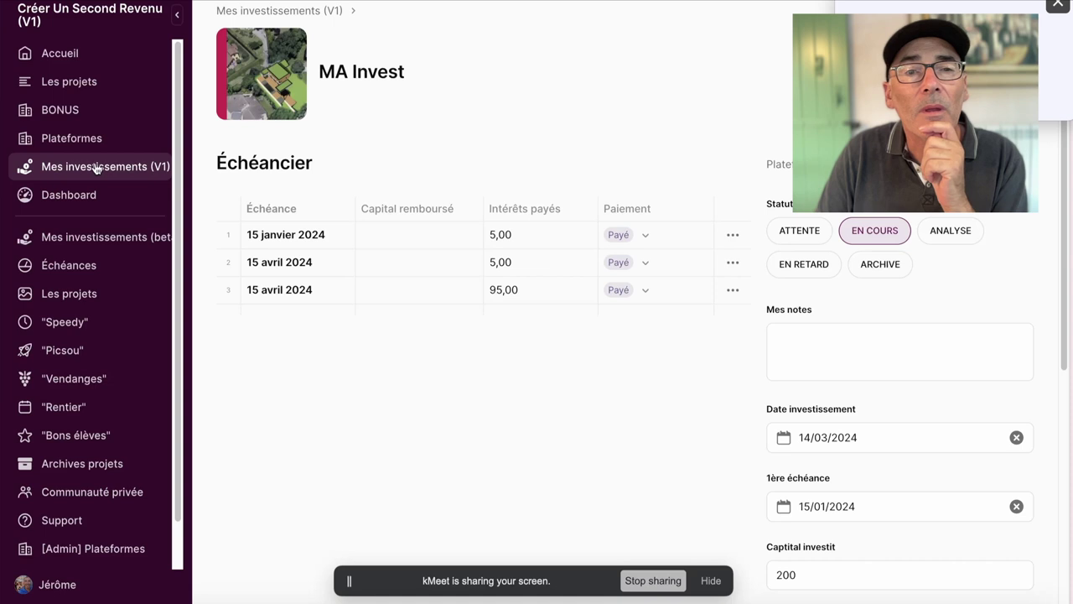
key(Escape)
Examine the repayment schedule of Achat de génisses - PL0001703 and postpone the kDrive software update.
scroll(582, 304, down, 3)
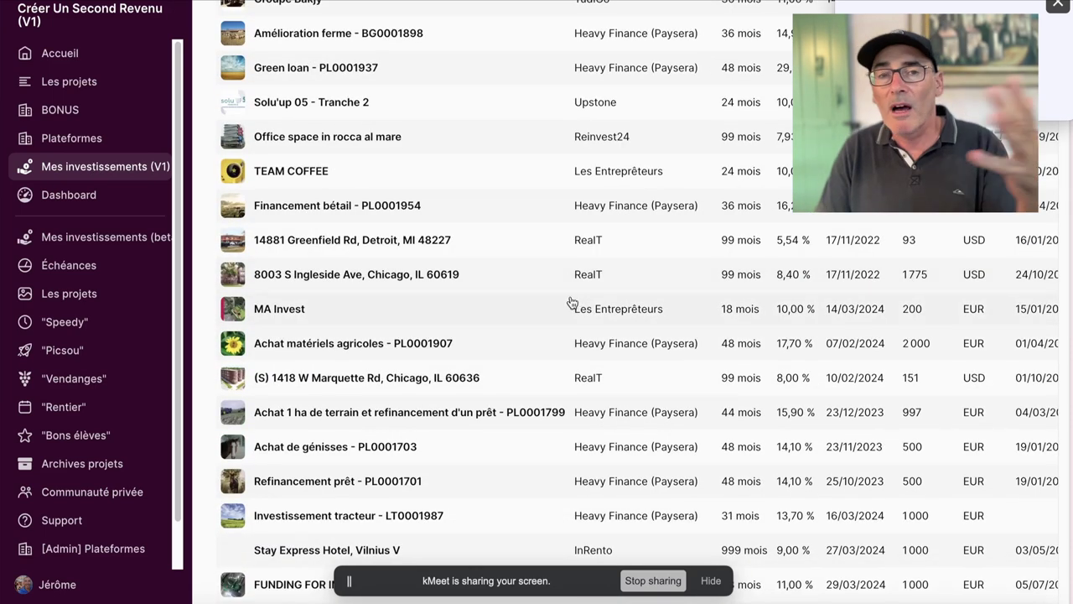
scroll(570, 302, up, 3)
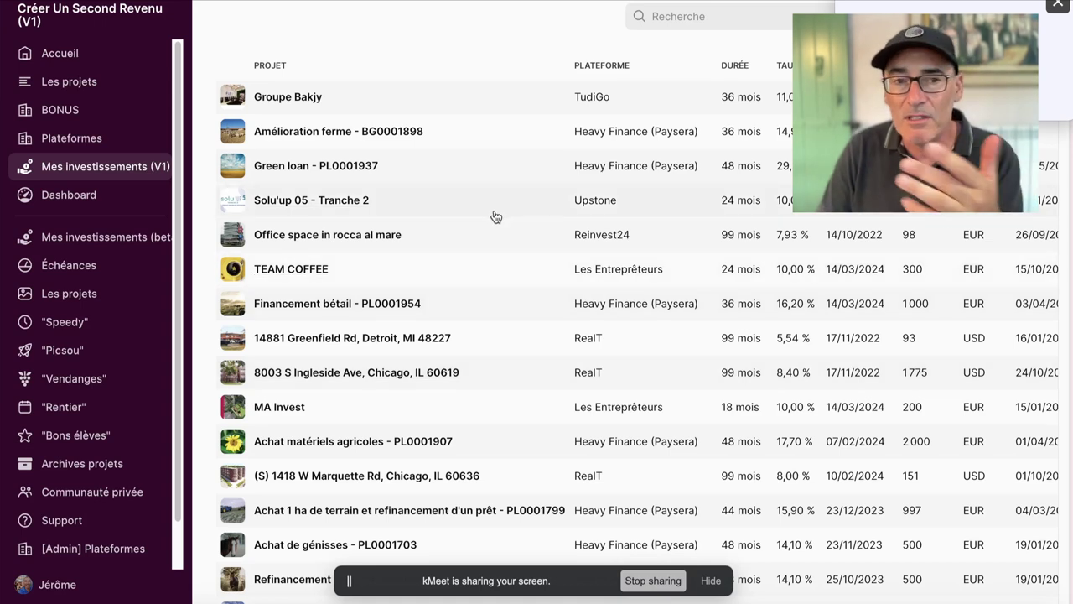
scroll(357, 457, down, 2)
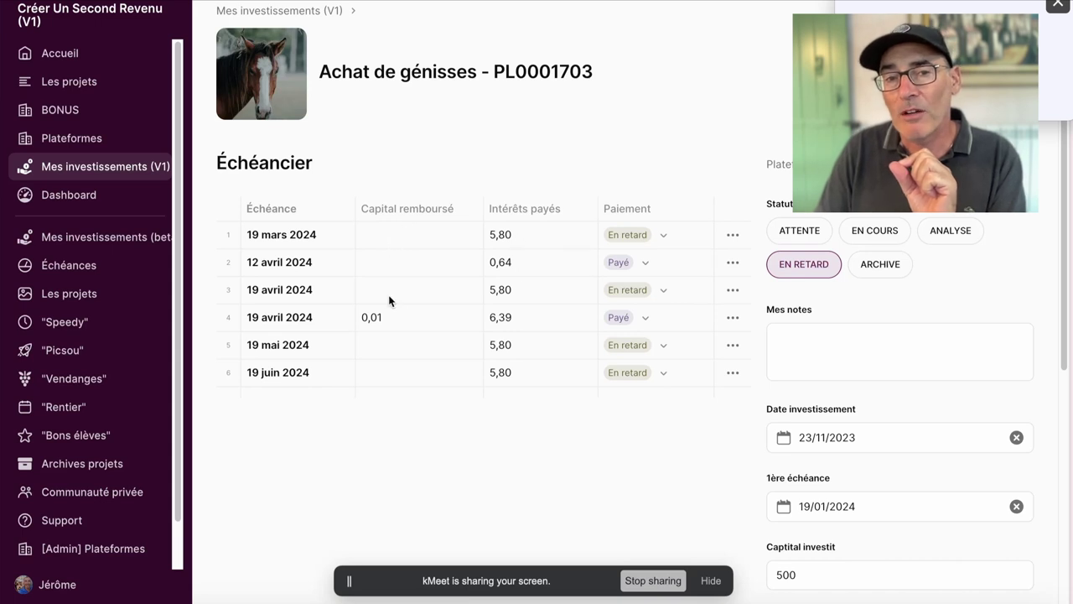
click(405, 238)
click(404, 238)
key(Escape)
key(Left)
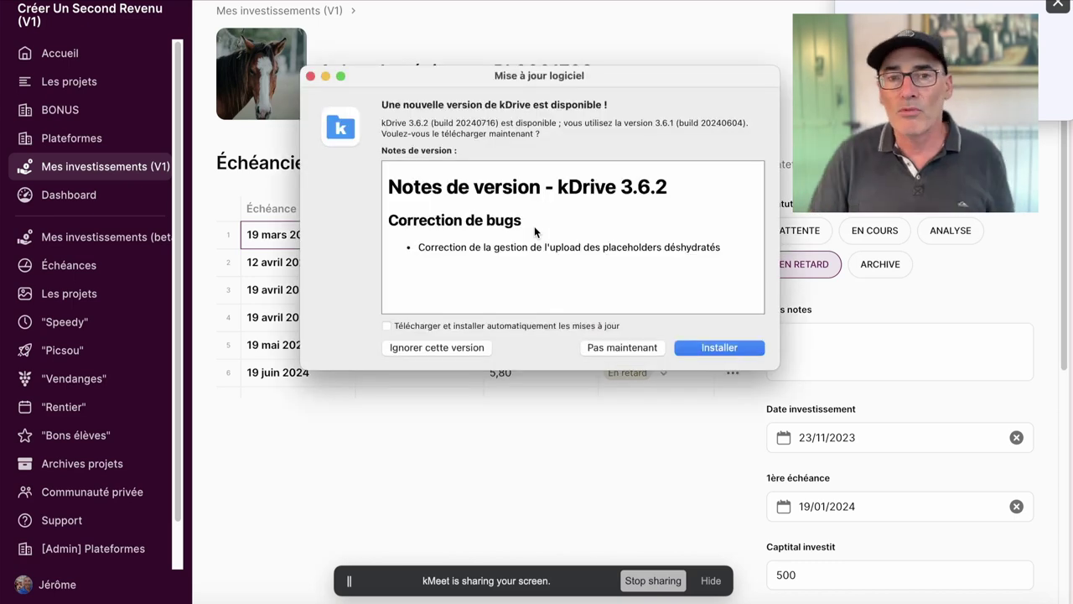
click(625, 347)
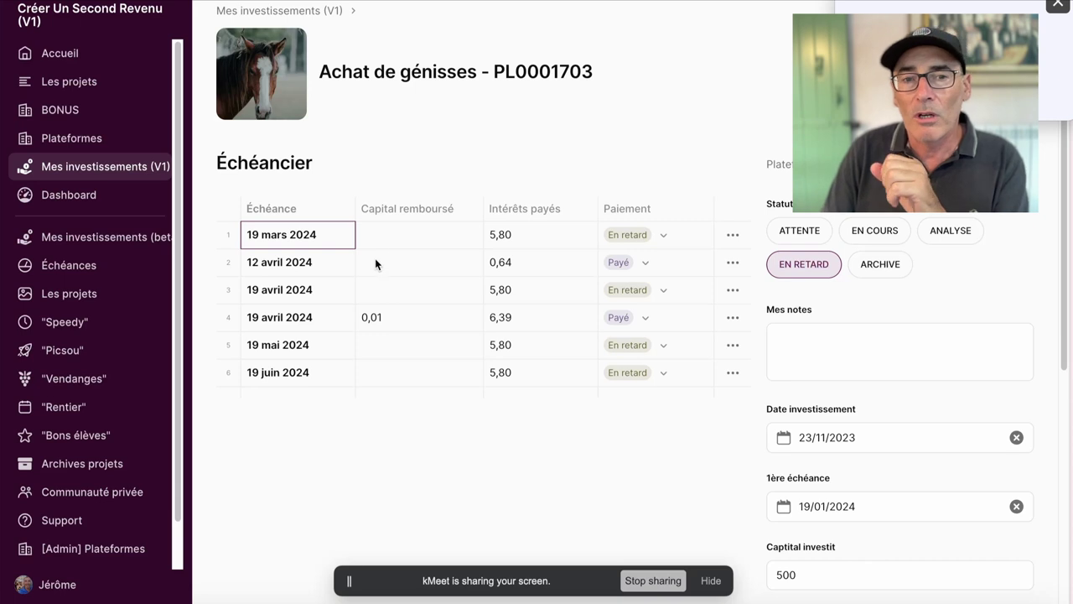
Review the dashboard charts for platforms, project types, countries, currencies, project status and interest.
click(60, 198)
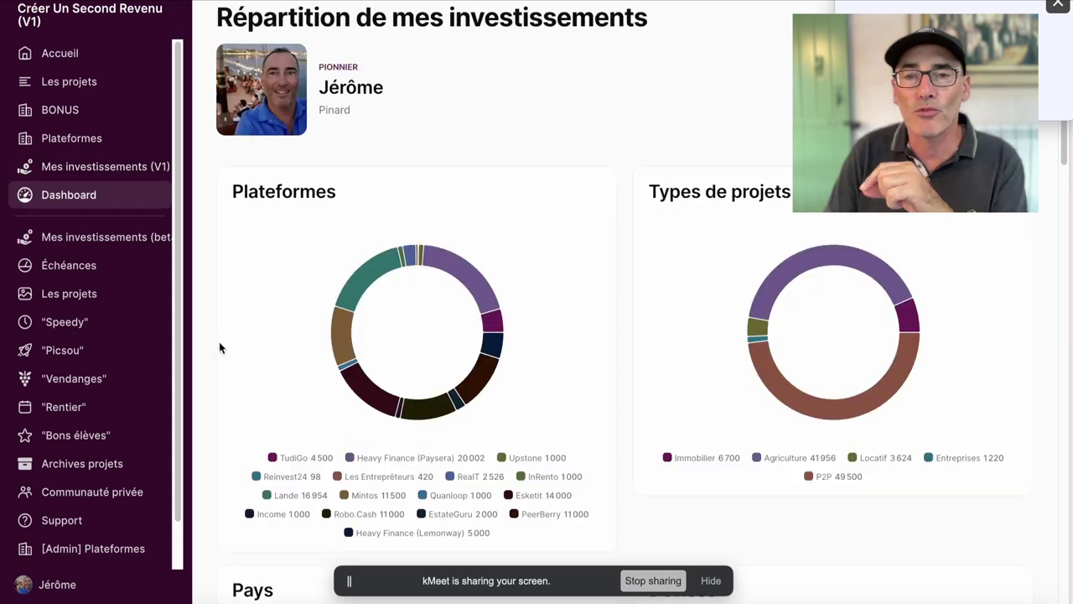
scroll(219, 342, down, 3)
scroll(717, 245, down, 4)
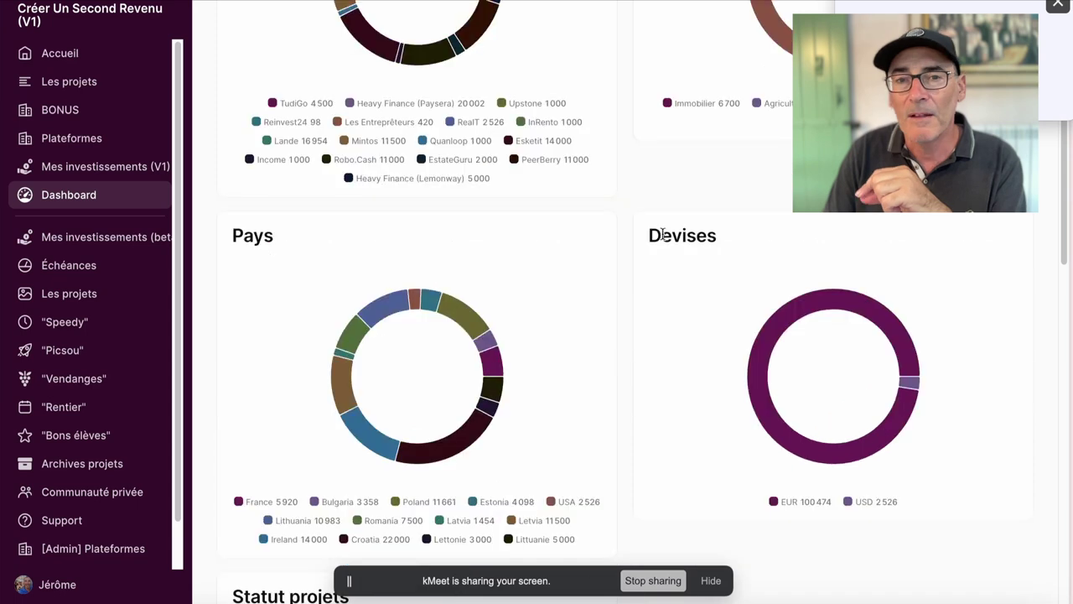
scroll(662, 236, down, 2)
scroll(653, 240, down, 12)
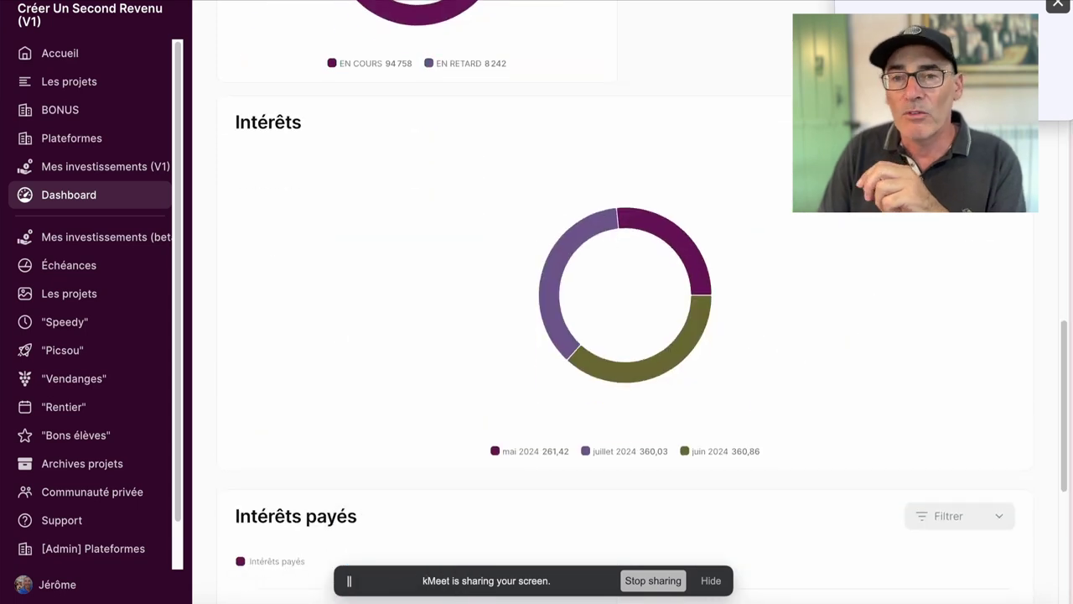
scroll(791, 209, up, 1)
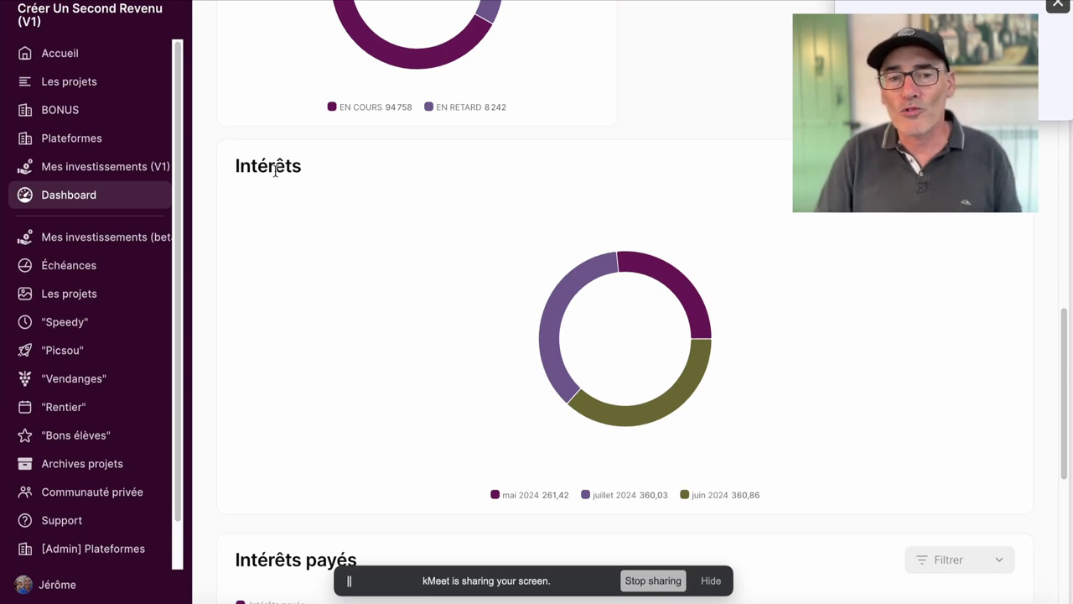
scroll(351, 242, down, 4)
scroll(350, 242, up, 2)
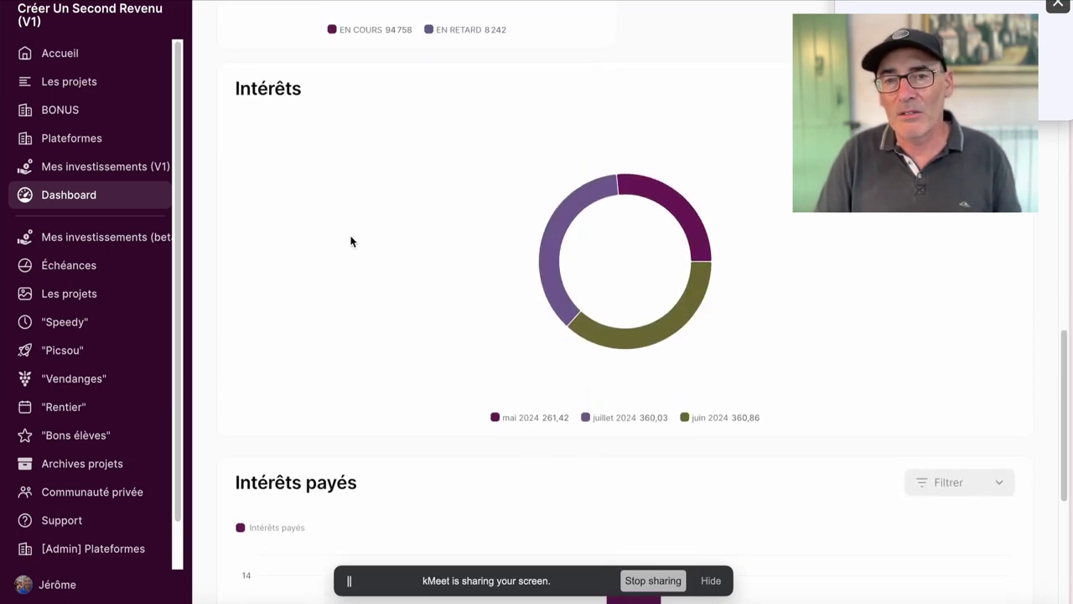
scroll(350, 242, up, 1)
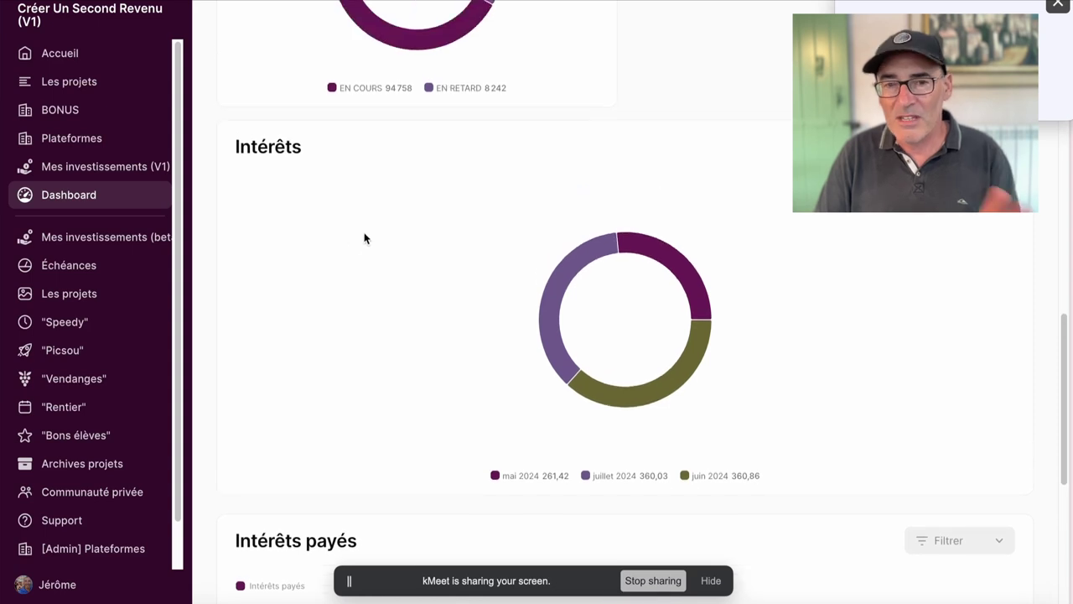
Inspect the due months selected in the Intérêts chart's Échéances filter and close it without changes.
mouse_move(725, 243)
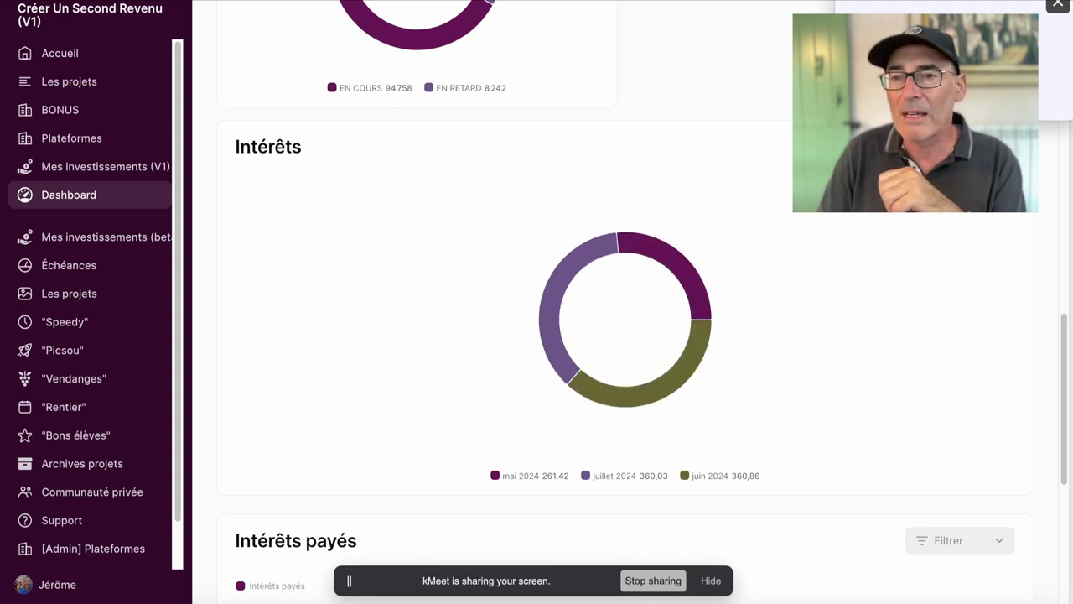
click(959, 146)
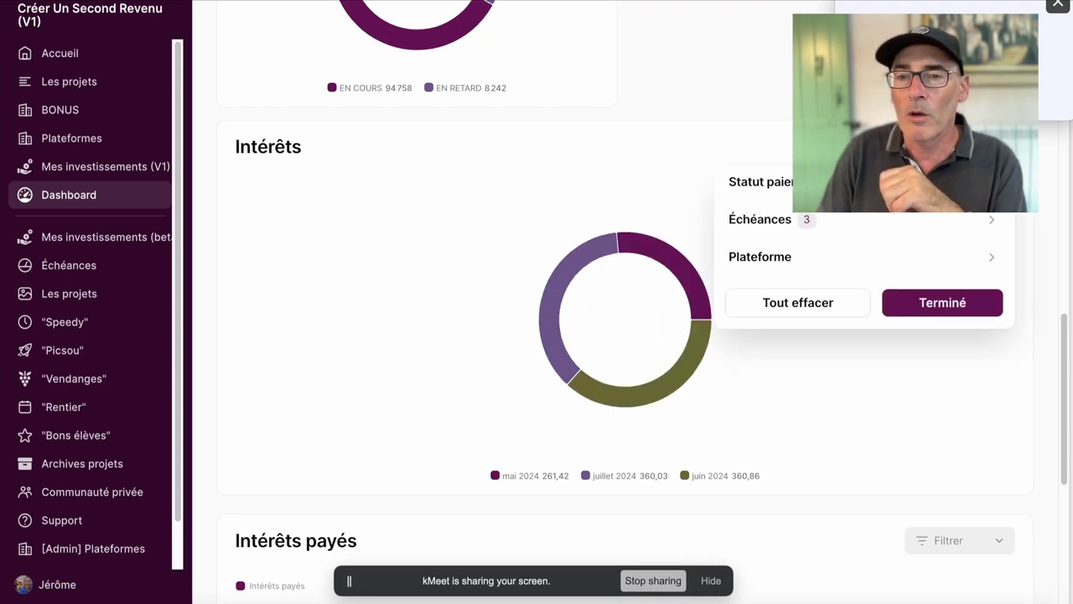
click(885, 224)
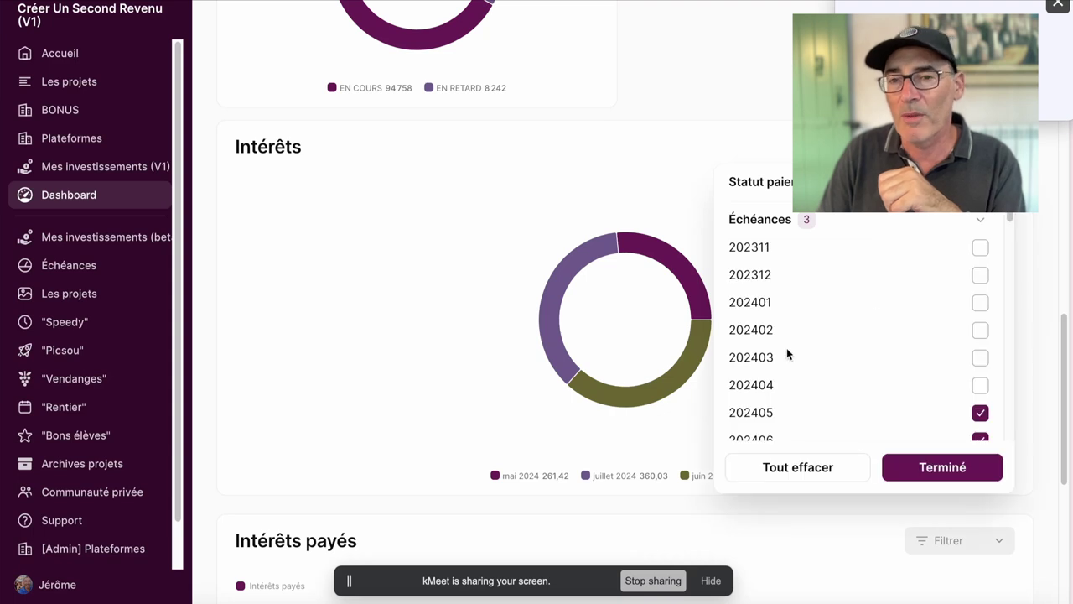
scroll(854, 342, down, 1)
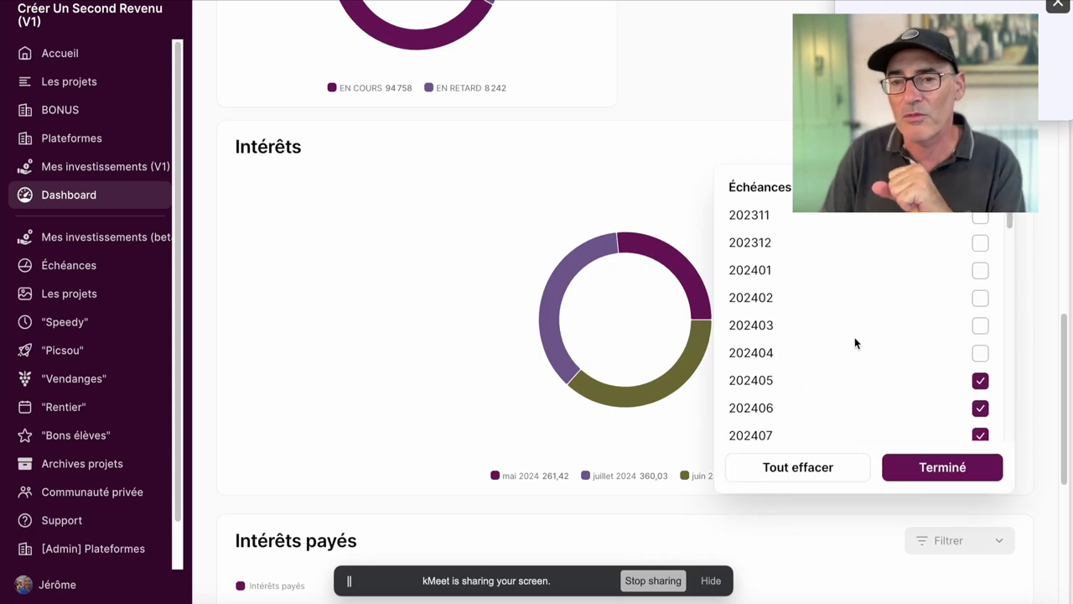
scroll(851, 340, down, 2)
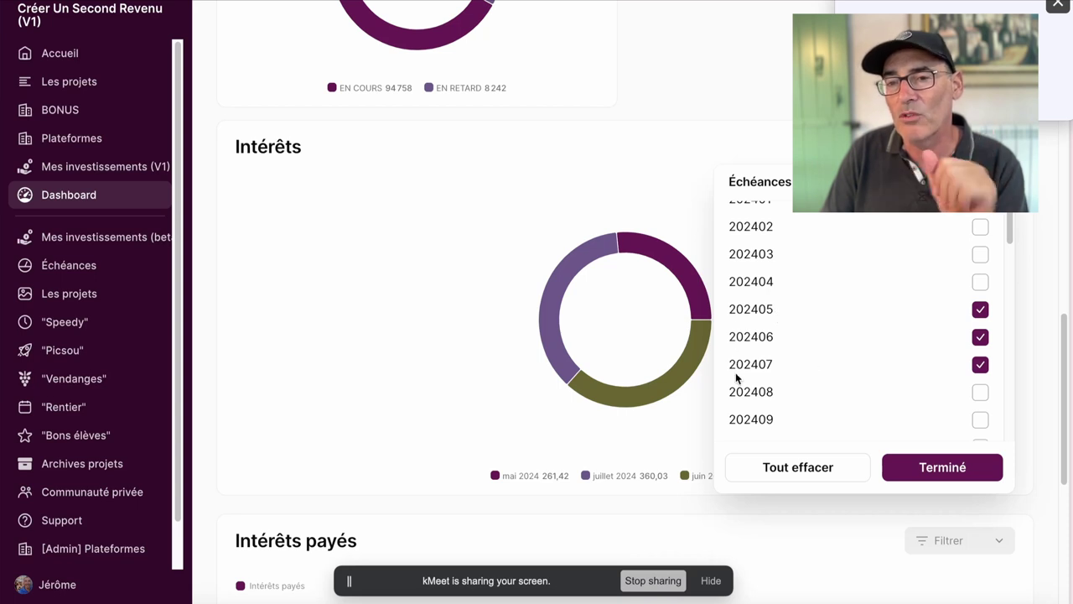
click(942, 469)
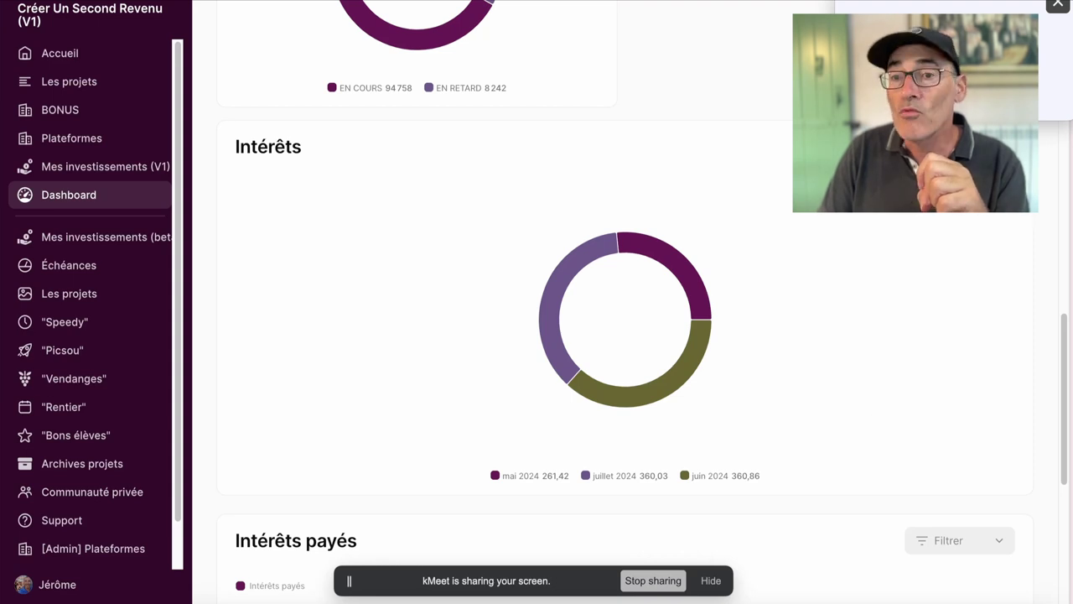
Filter the Intérêts chart to instalments with the payment status Payé.
click(959, 146)
click(989, 181)
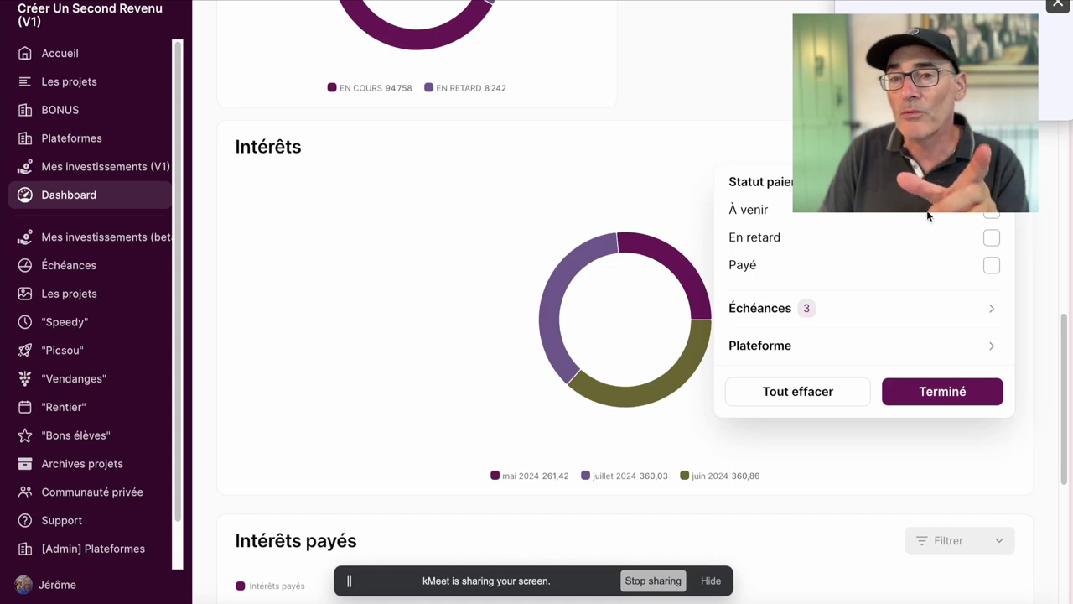
click(991, 265)
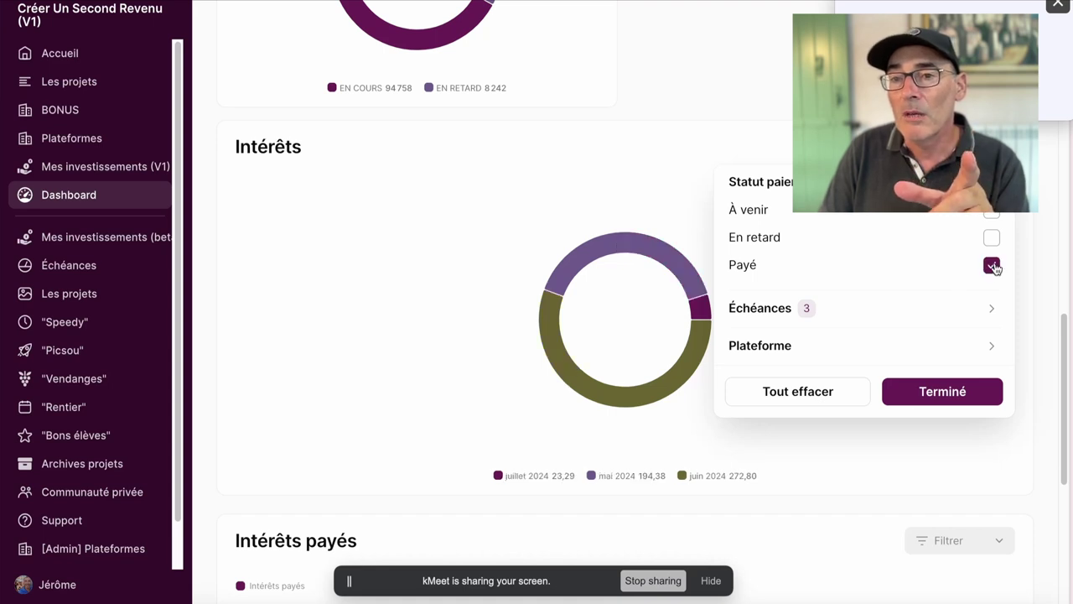
click(955, 394)
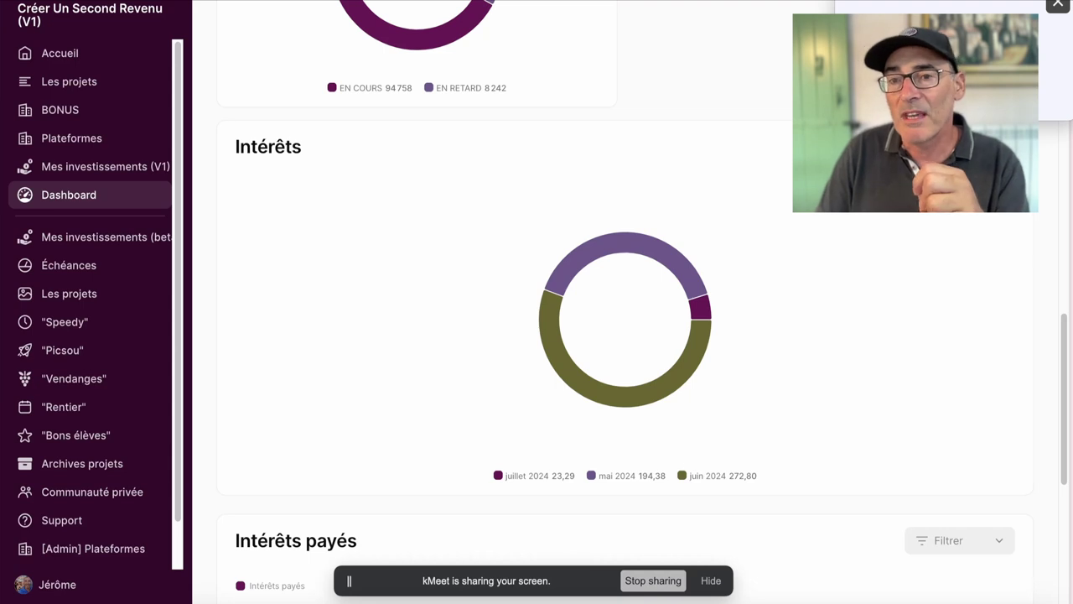
Remove the Payé payment status filter from the Intérêts chart, keeping the selected due months.
click(958, 148)
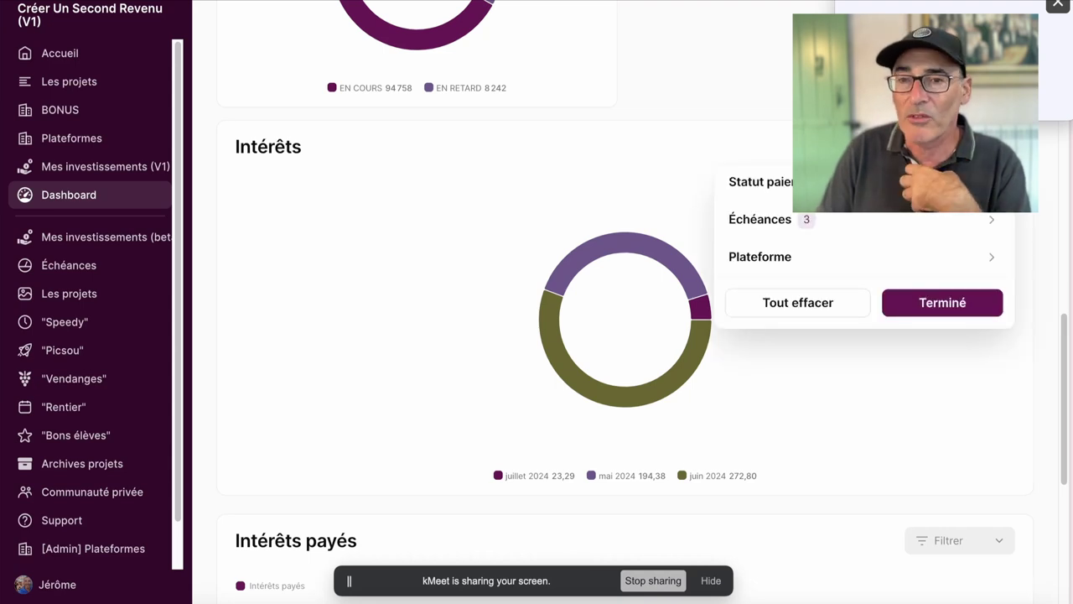
click(964, 182)
click(992, 266)
click(943, 392)
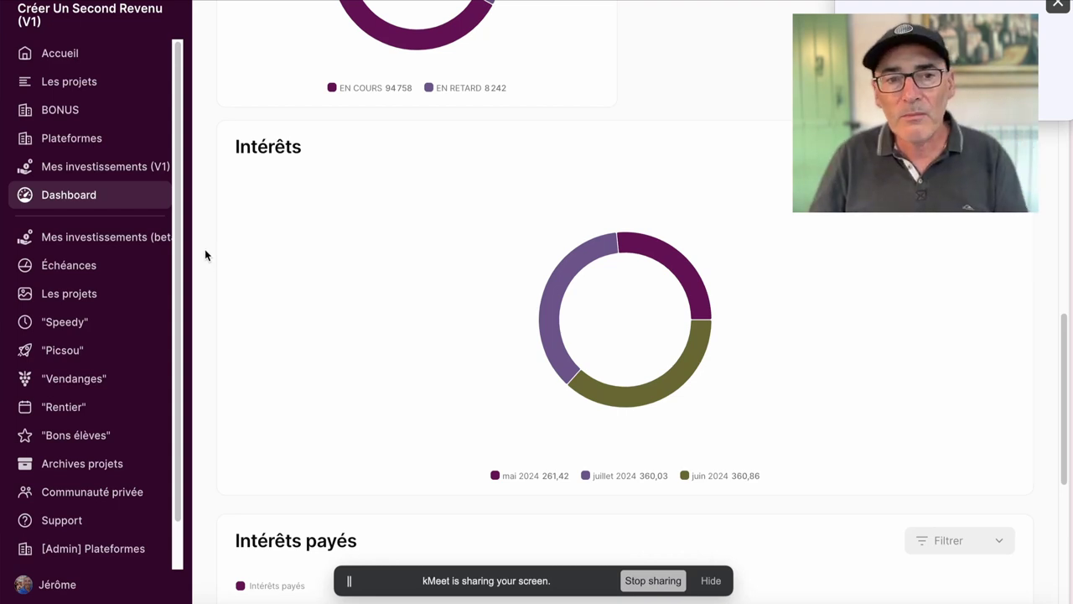
Leave the dashboard and return to the Achat de génisses - PL0001703 investment under Mes investissements (V1).
scroll(207, 244, up, 3)
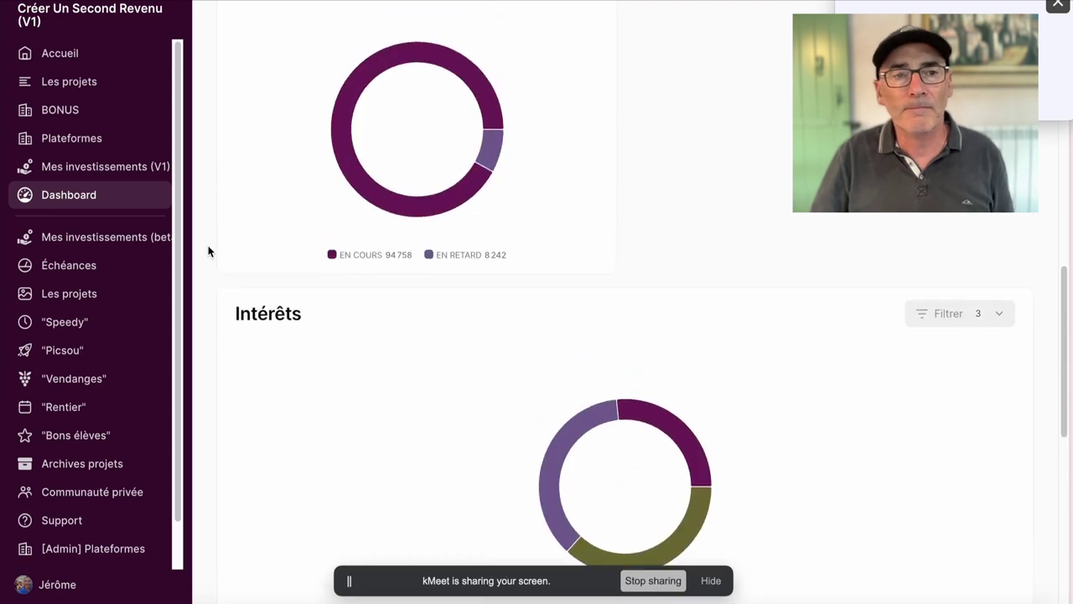
click(81, 168)
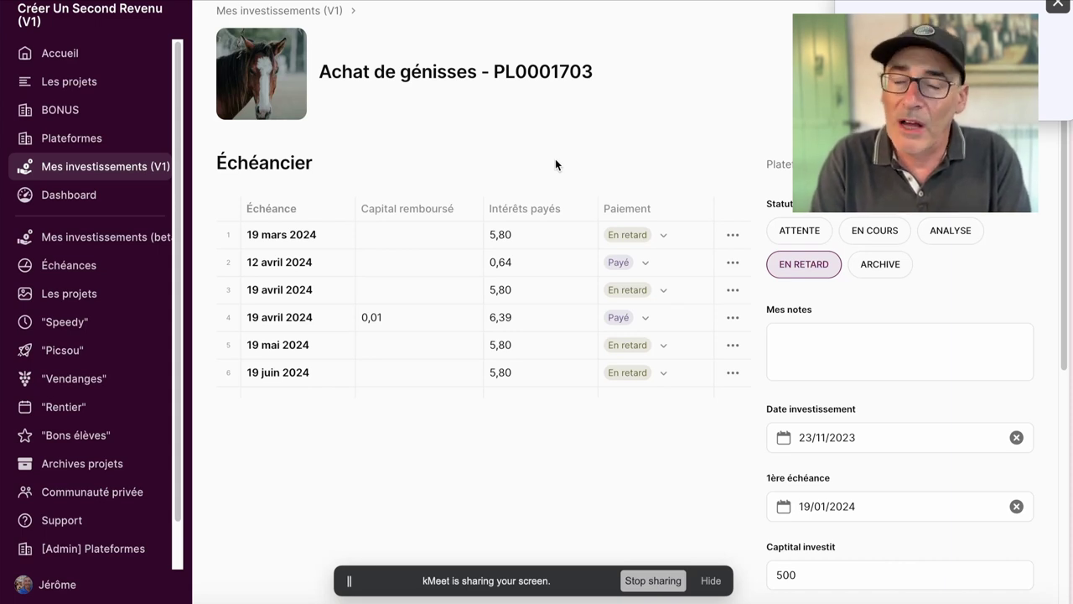
Return to the Mes investissements (V1) list, browse it, and open the Groupe Bakjy investment.
click(253, 10)
scroll(205, 401, down, 3)
scroll(204, 401, down, 10)
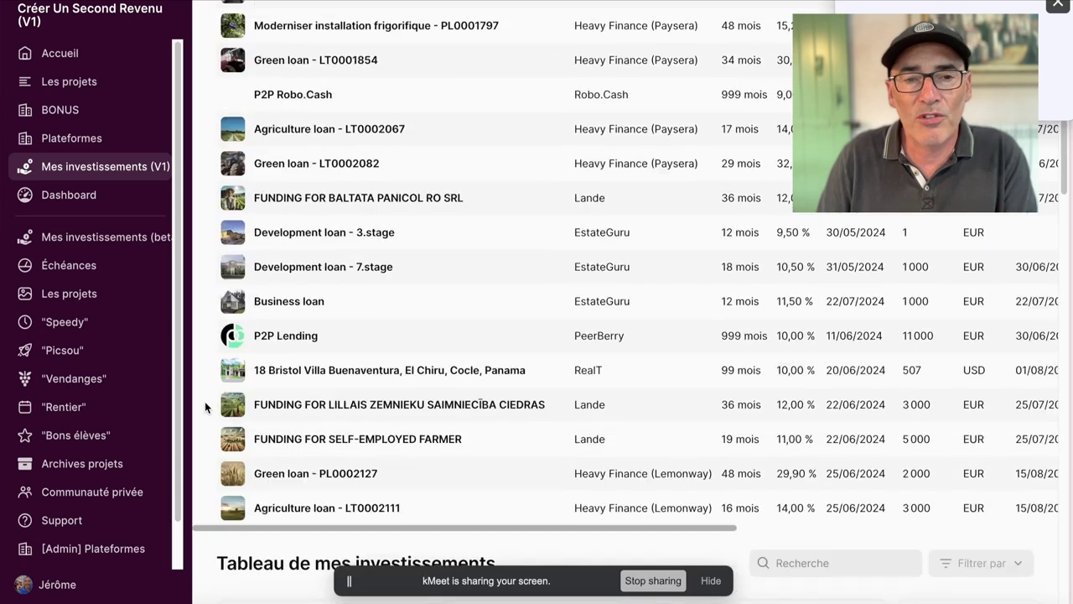
scroll(207, 399, up, 7)
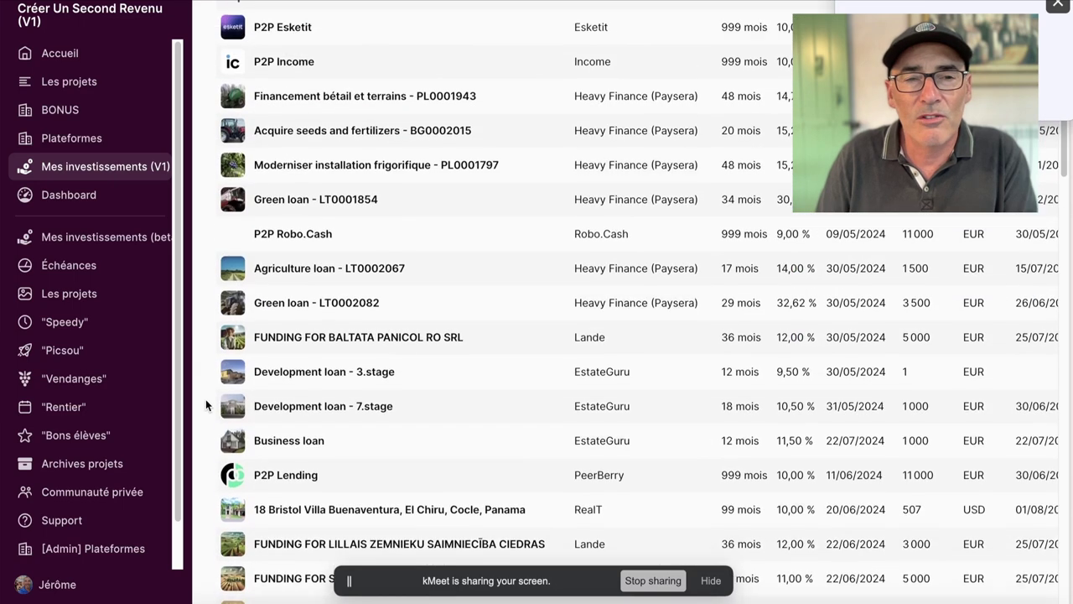
scroll(205, 399, up, 6)
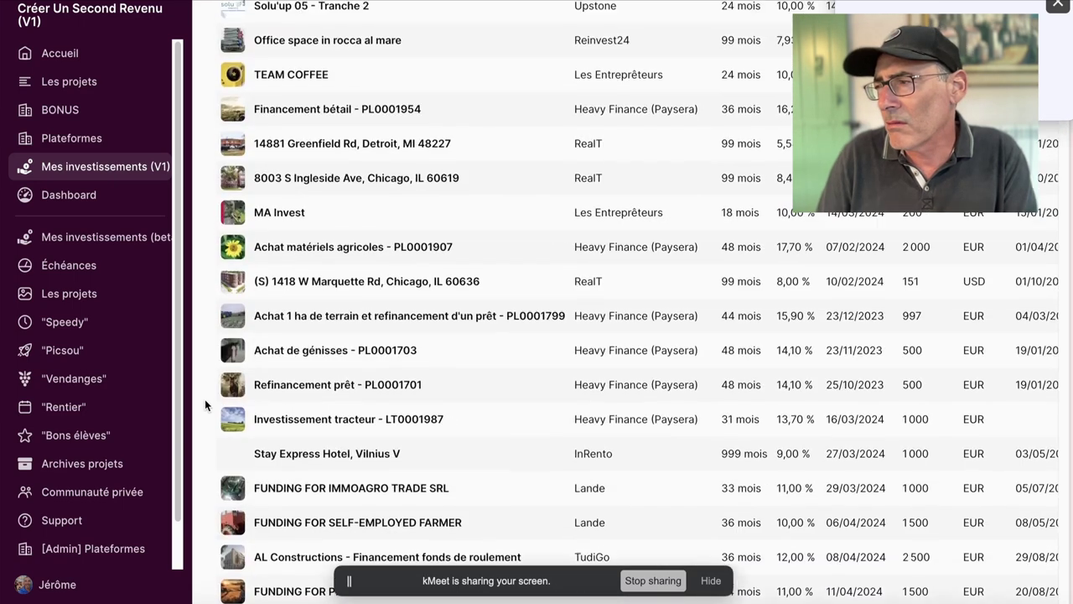
scroll(201, 394, up, 2)
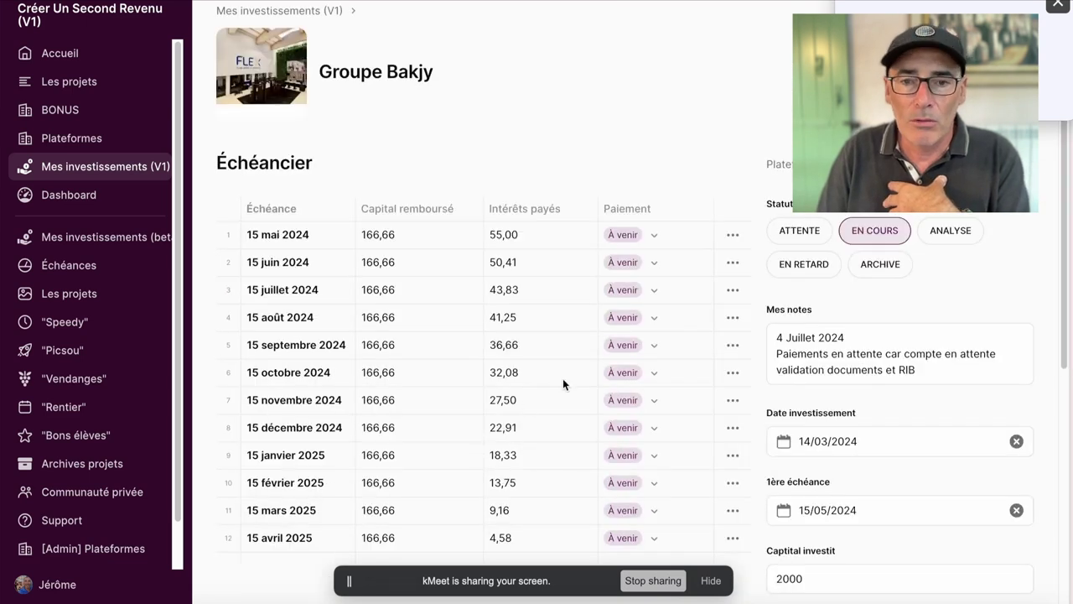
Inspect the payment status options for Groupe Bakjy's 15 juillet 2024 instalment and close them without changes.
scroll(563, 381, down, 1)
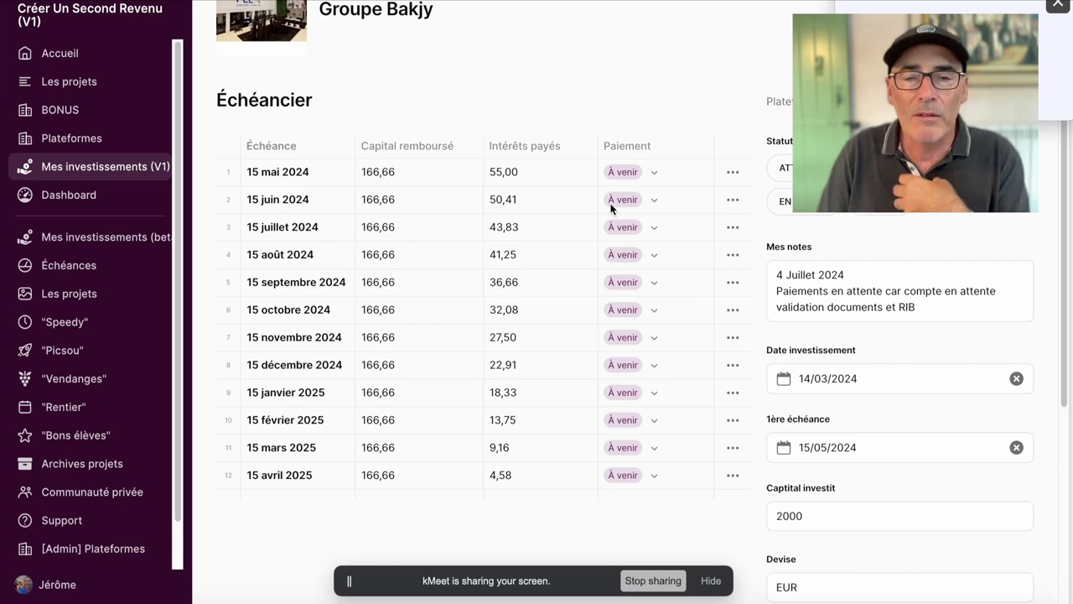
click(632, 228)
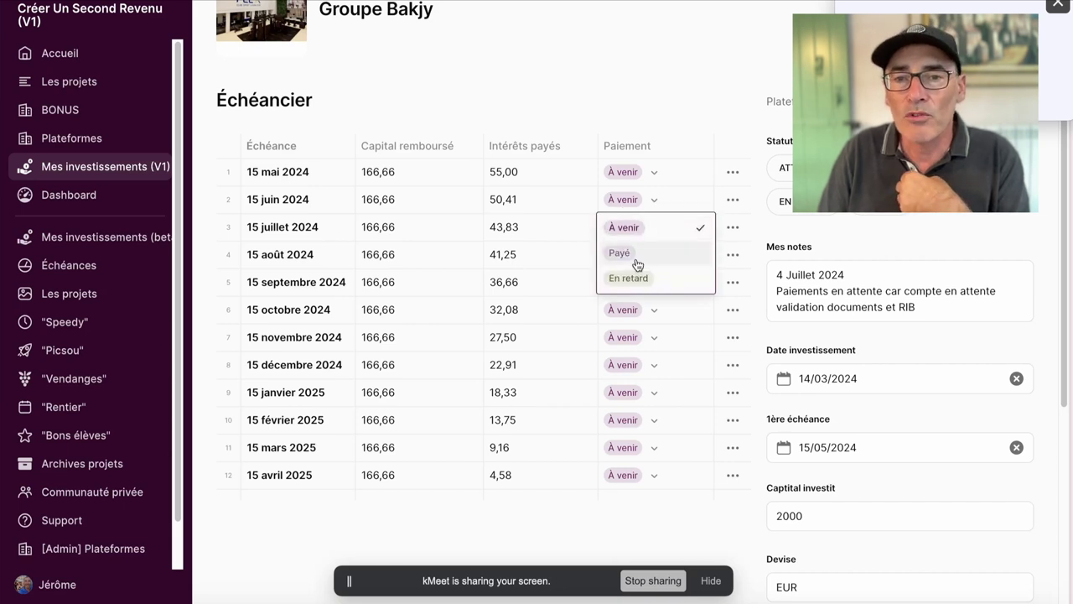
click(481, 81)
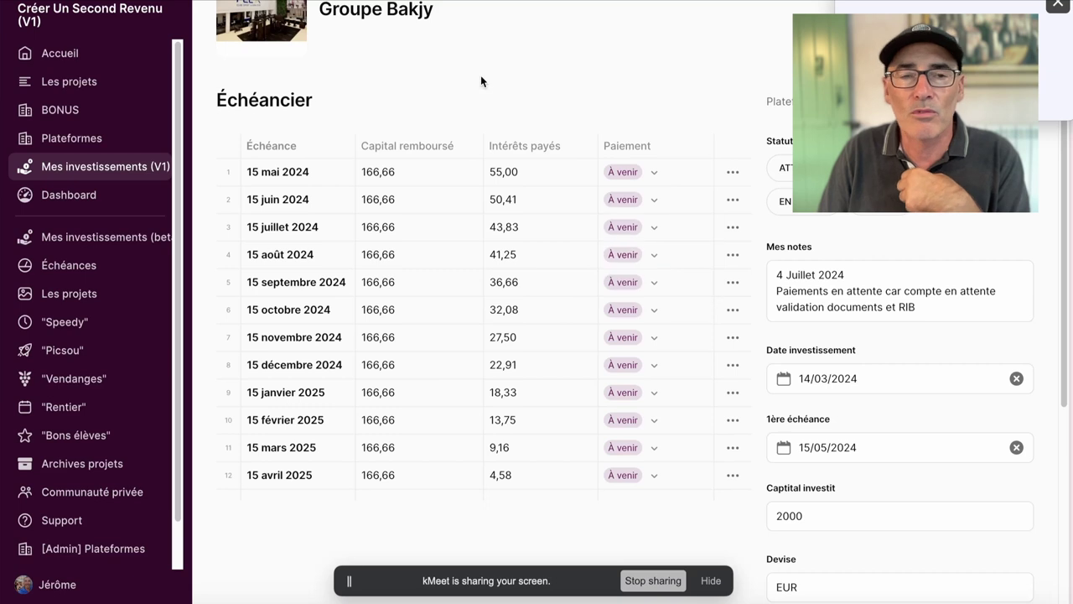
scroll(386, 74, up, 2)
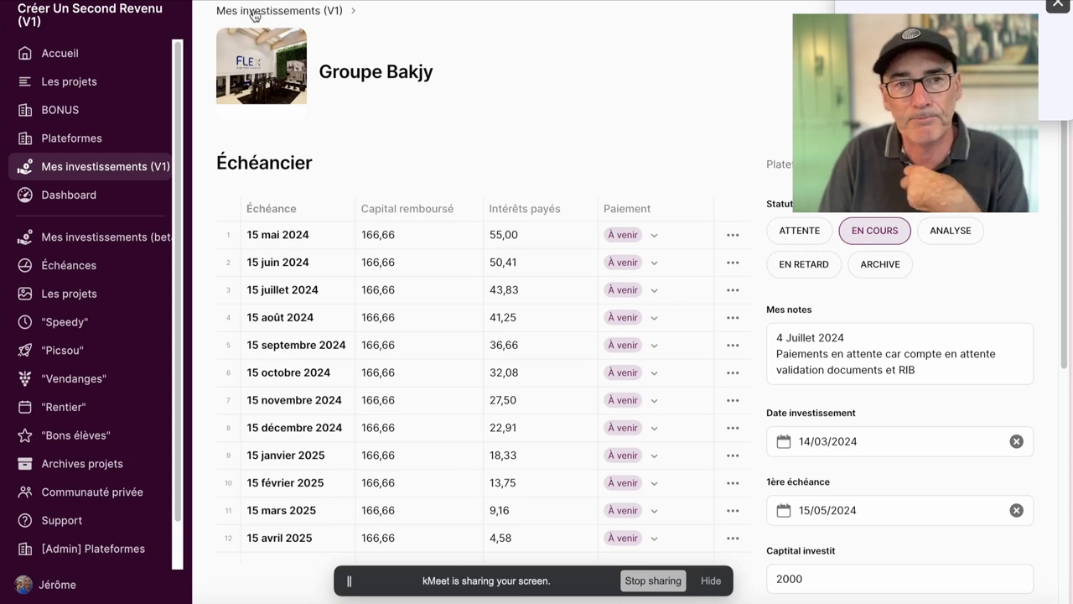
Leave the Groupe Bakjy investment for the first Les projets page and review all columns of the En cours projects table.
click(207, 96)
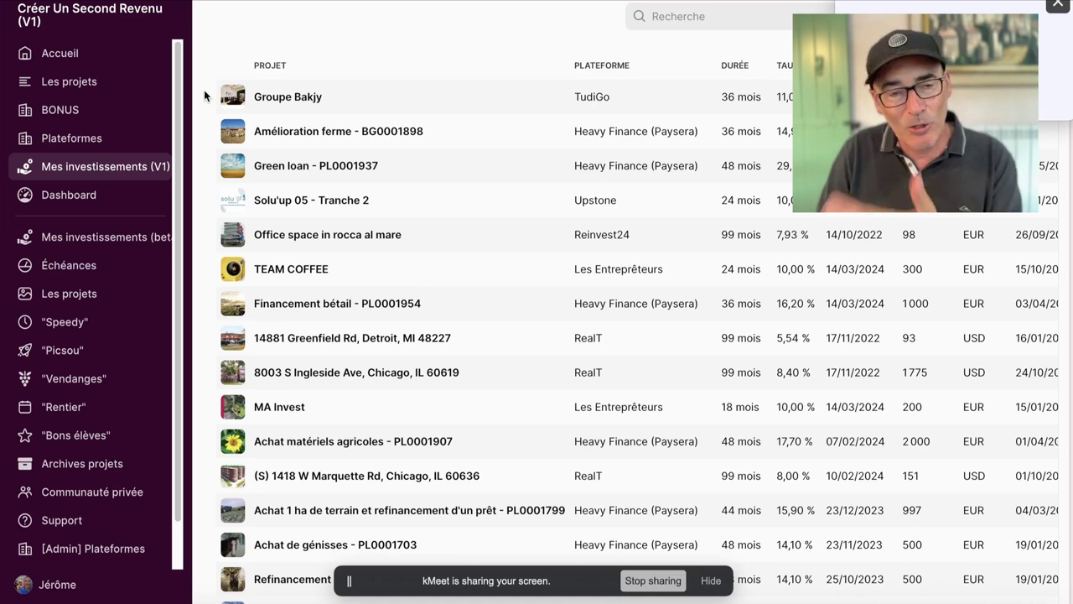
click(60, 88)
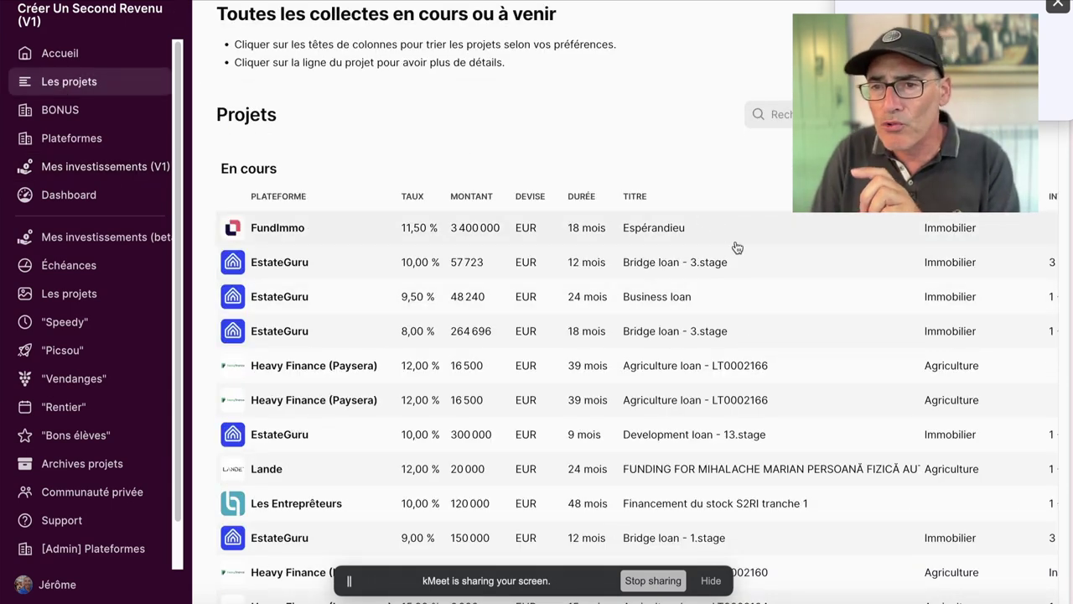
scroll(731, 248, right, 5)
scroll(736, 247, right, 5)
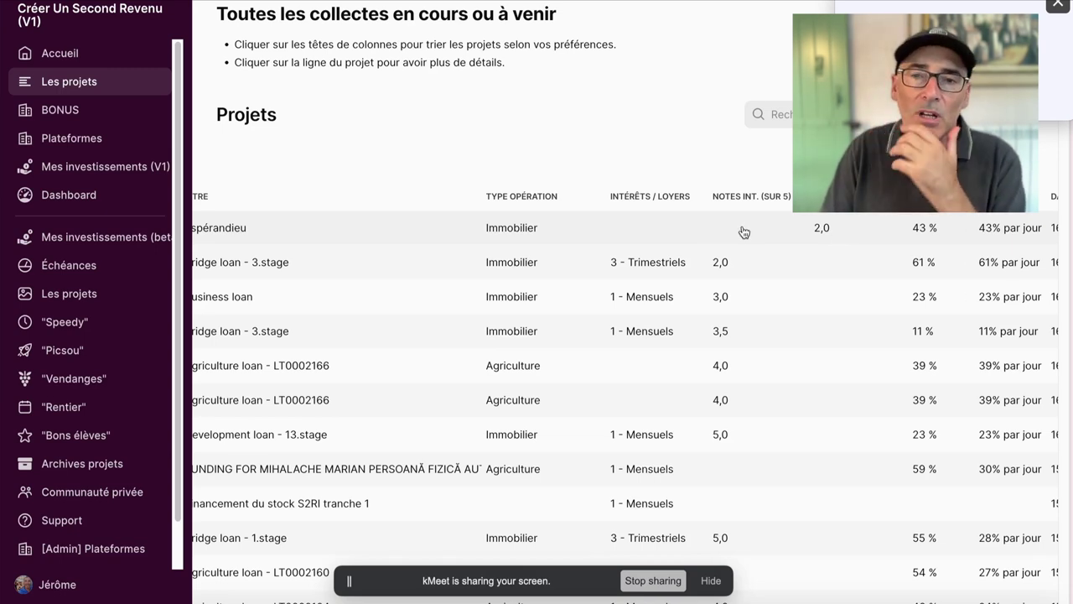
scroll(743, 232, left, 2)
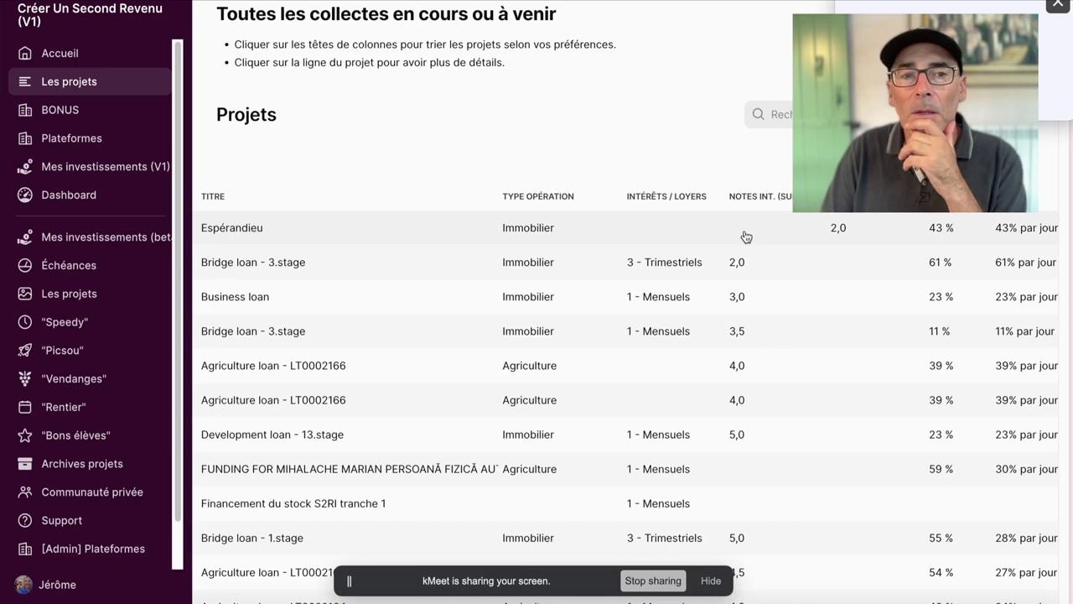
scroll(743, 235, left, 1)
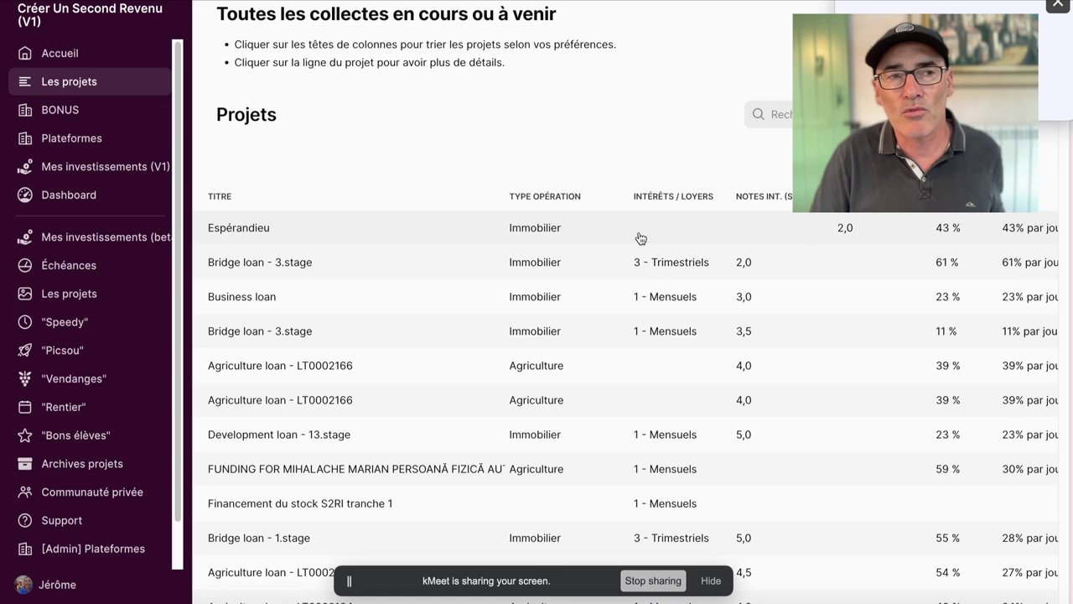
scroll(642, 236, left, 5)
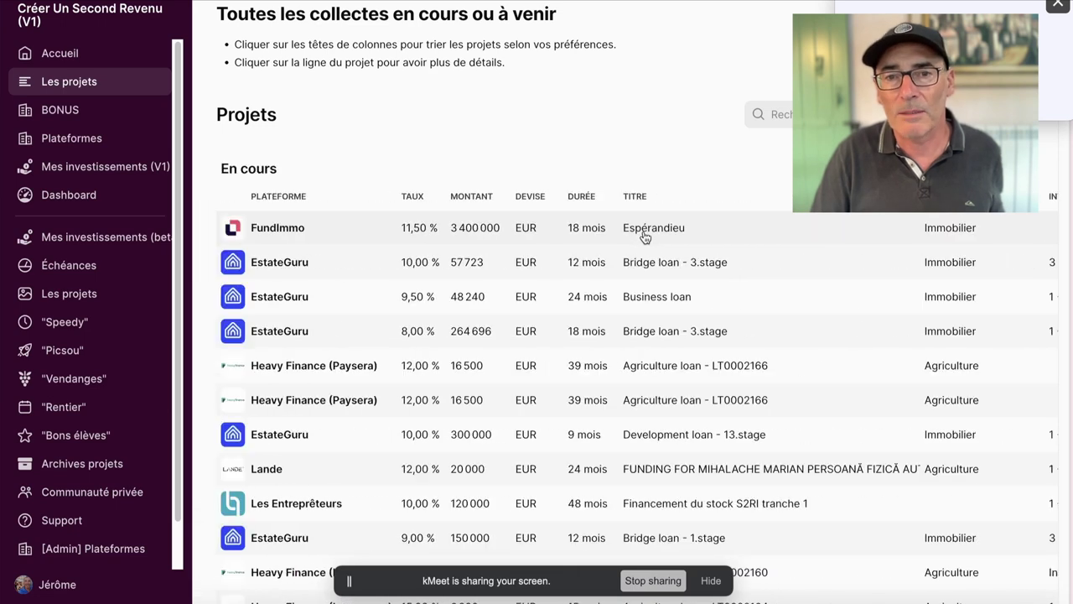
click(761, 114)
text(estate)
text(kn)
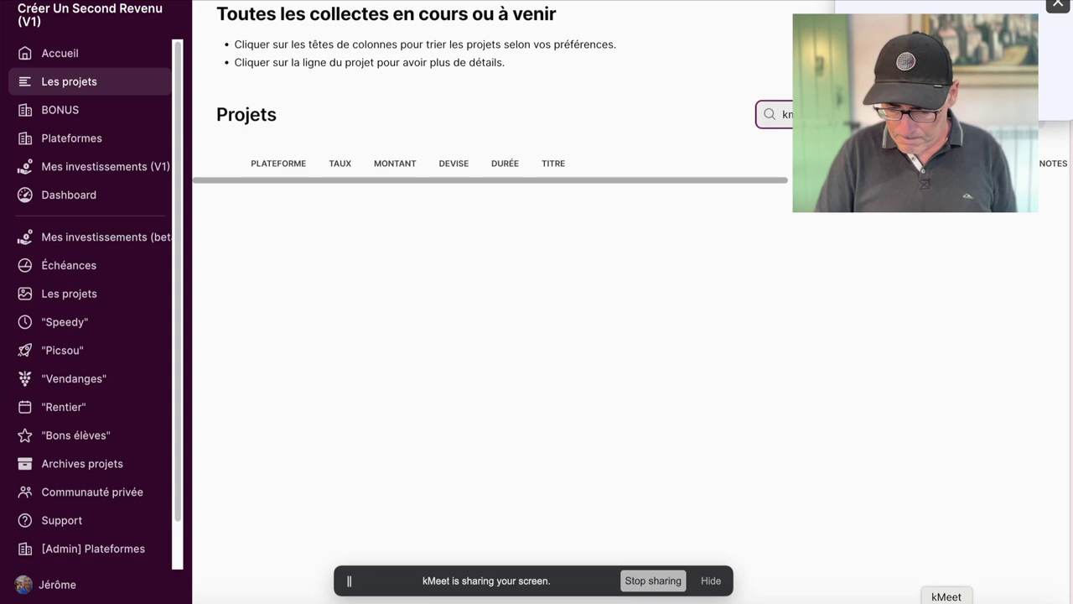
key(Tab)
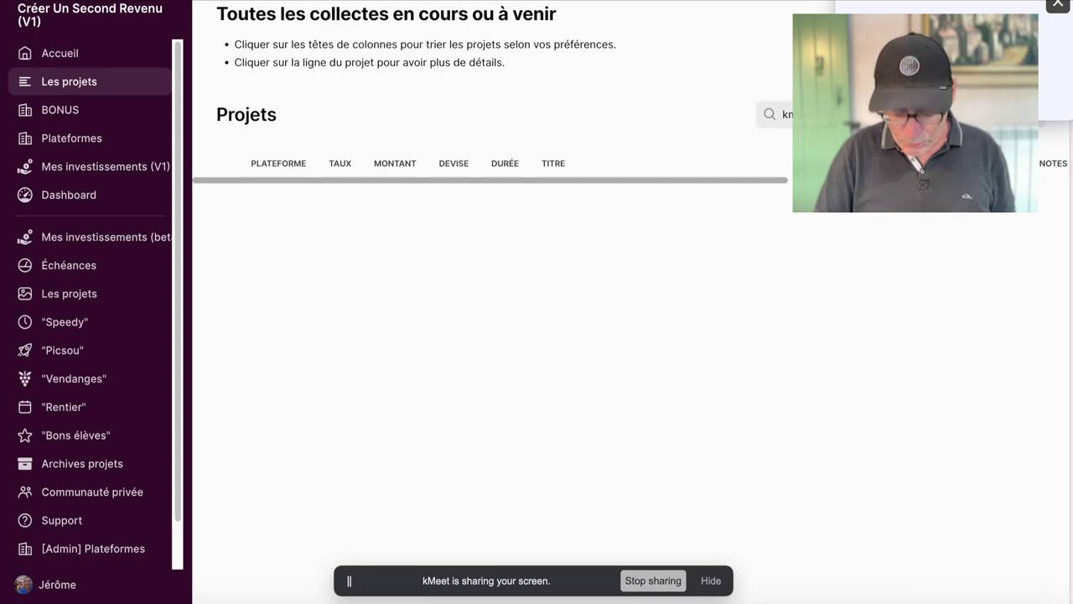
Search the projects for LT0002165 and open the details of Agriculture loan - LT0002165.
click(778, 114)
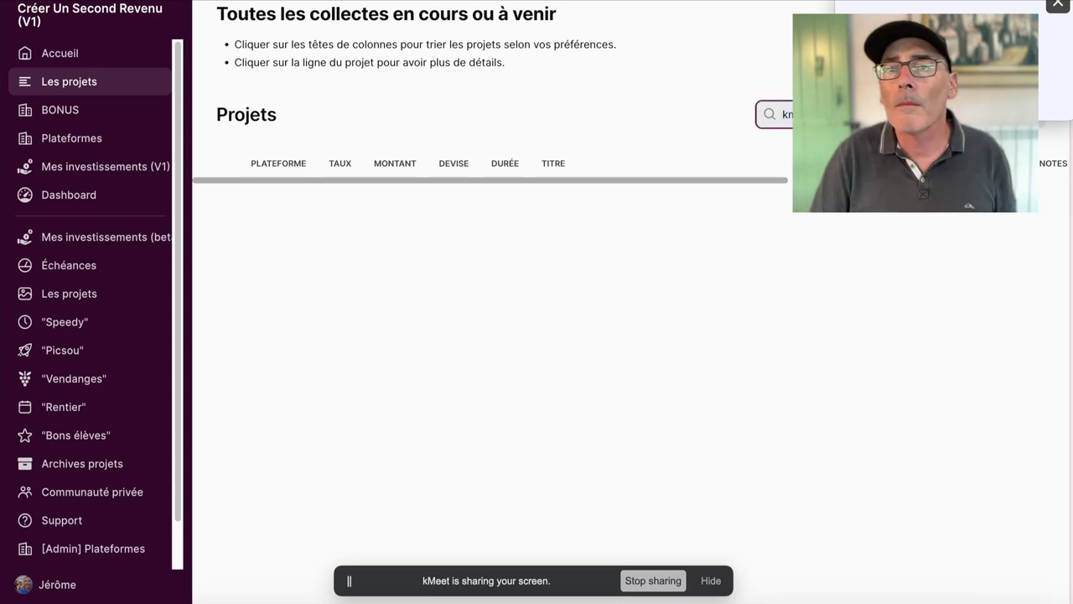
key(ctrl+a)
text(LT)
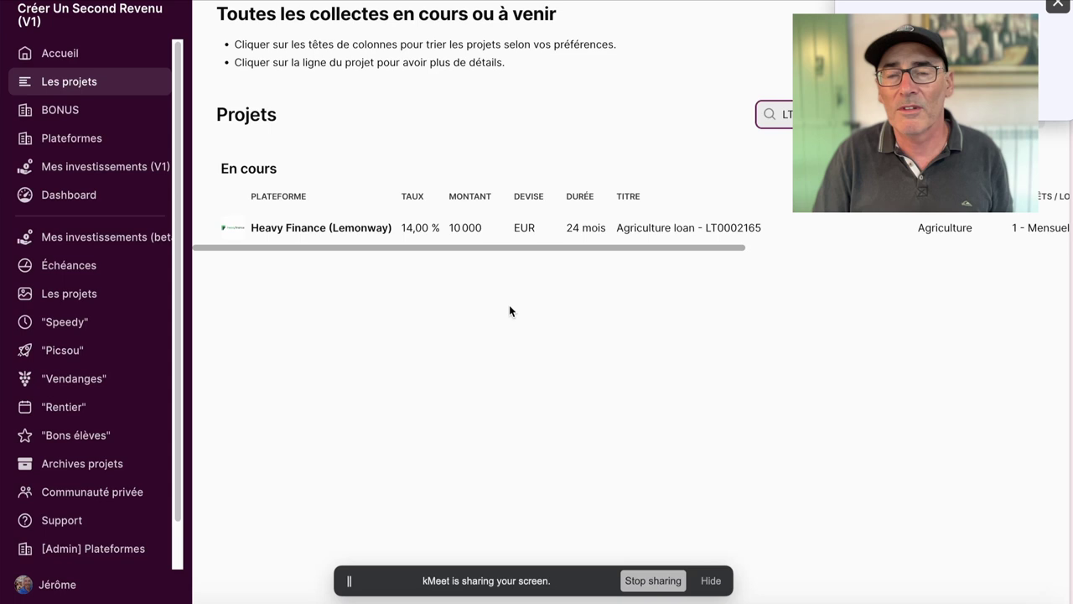
click(351, 232)
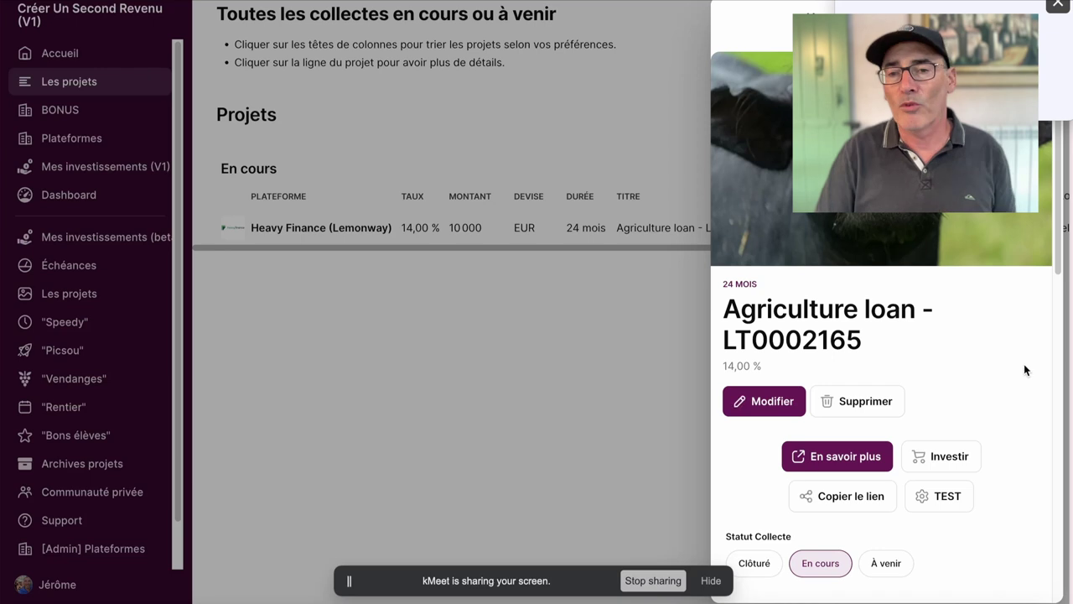
scroll(1023, 366, down, 2)
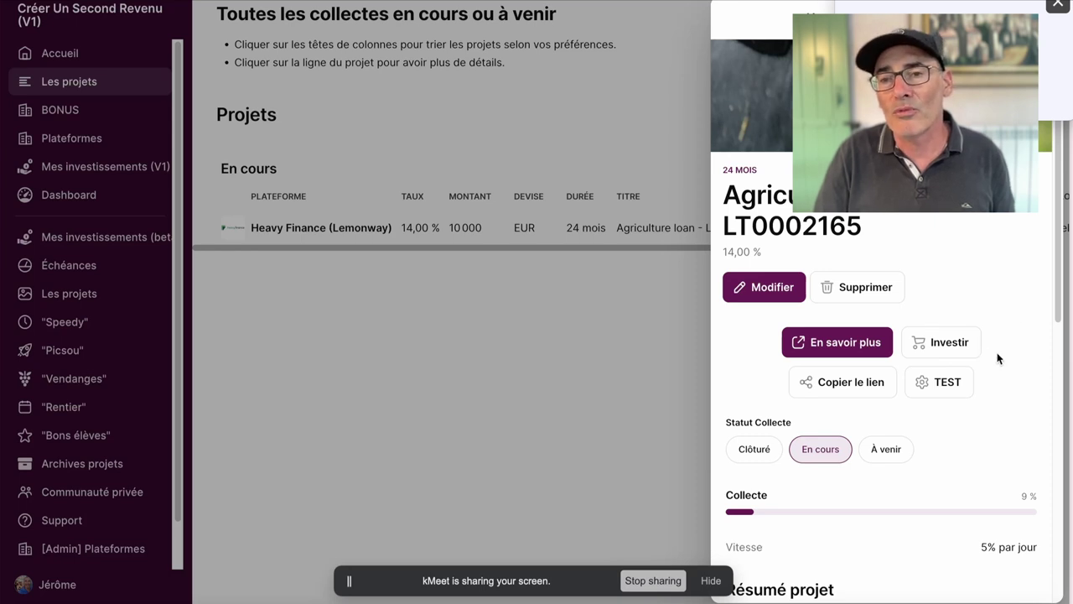
Record an investment in Agriculture loan - LT0002165 with a Montant Investit of 1000 and submit it.
click(942, 343)
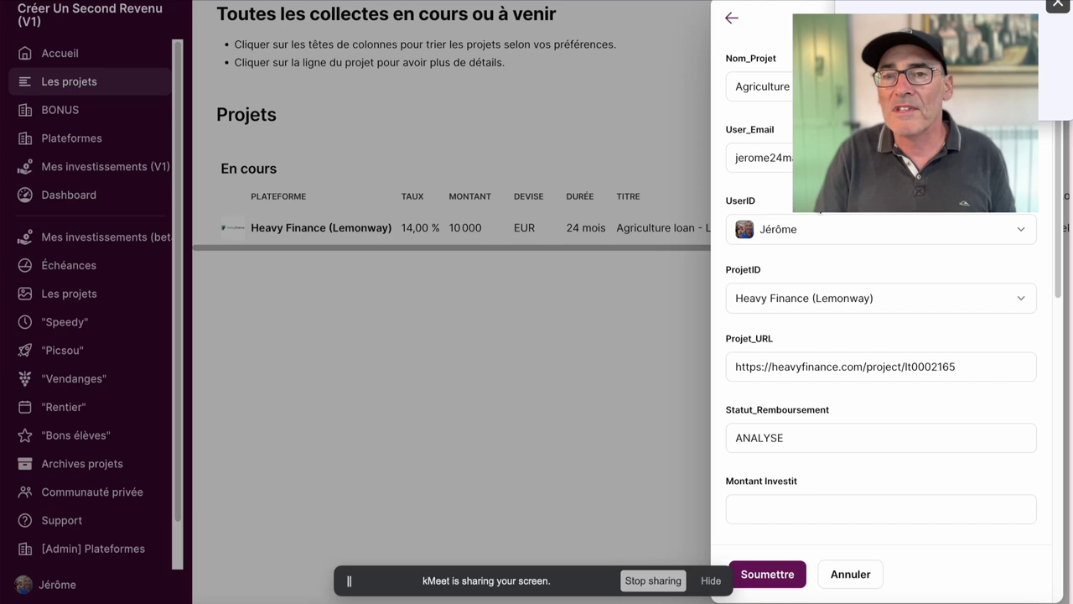
scroll(830, 398, down, 3)
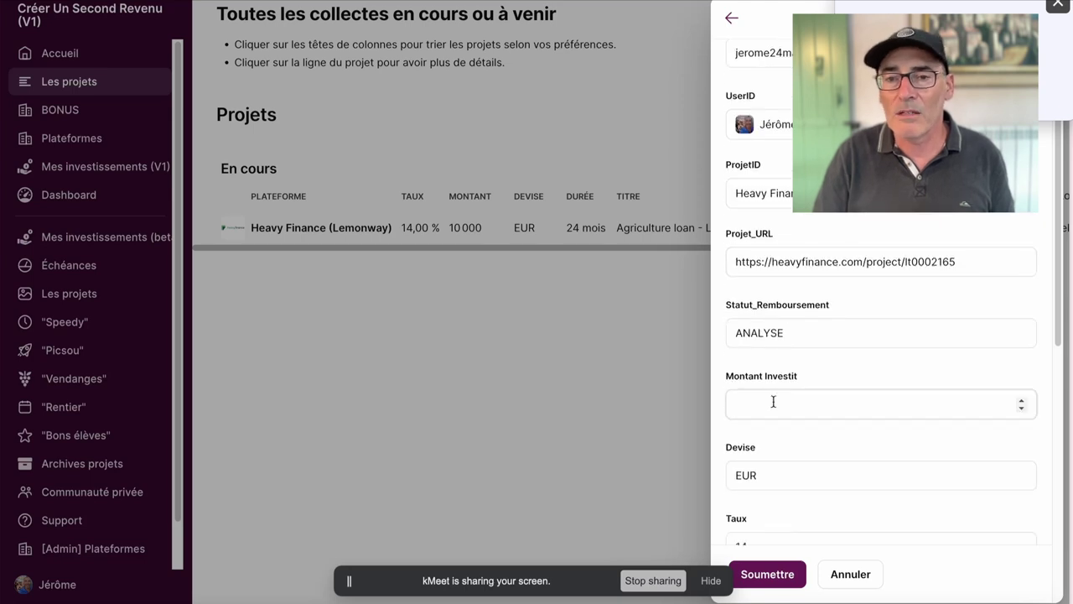
click(773, 402)
text(1000)
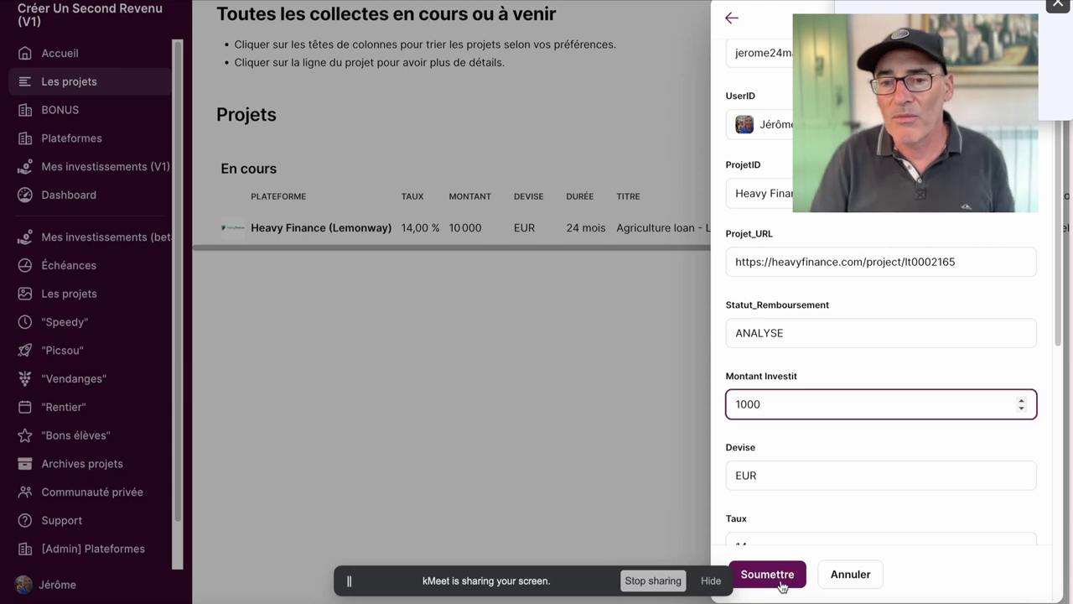
click(778, 579)
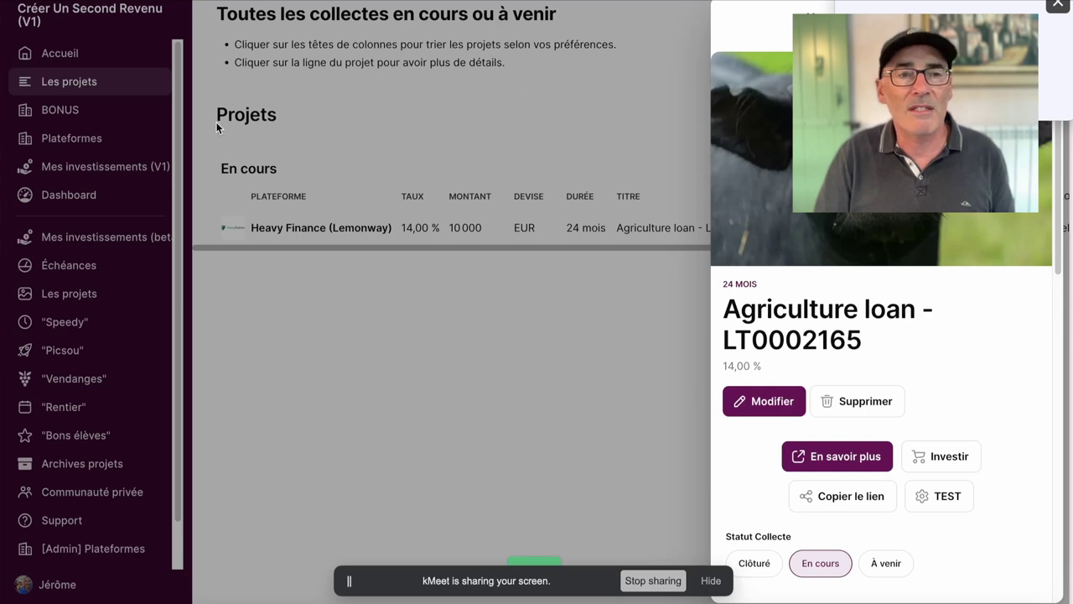
Find LT0002165 in the Mes investissements (V1) list and open the Agriculture loan - LT0002165 investment.
click(94, 168)
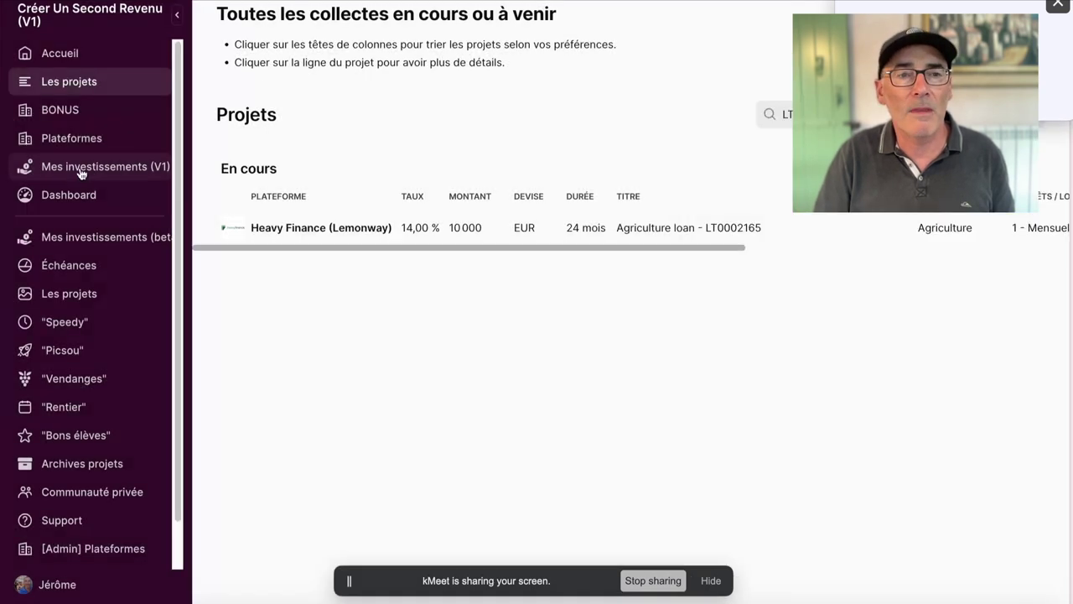
click(81, 170)
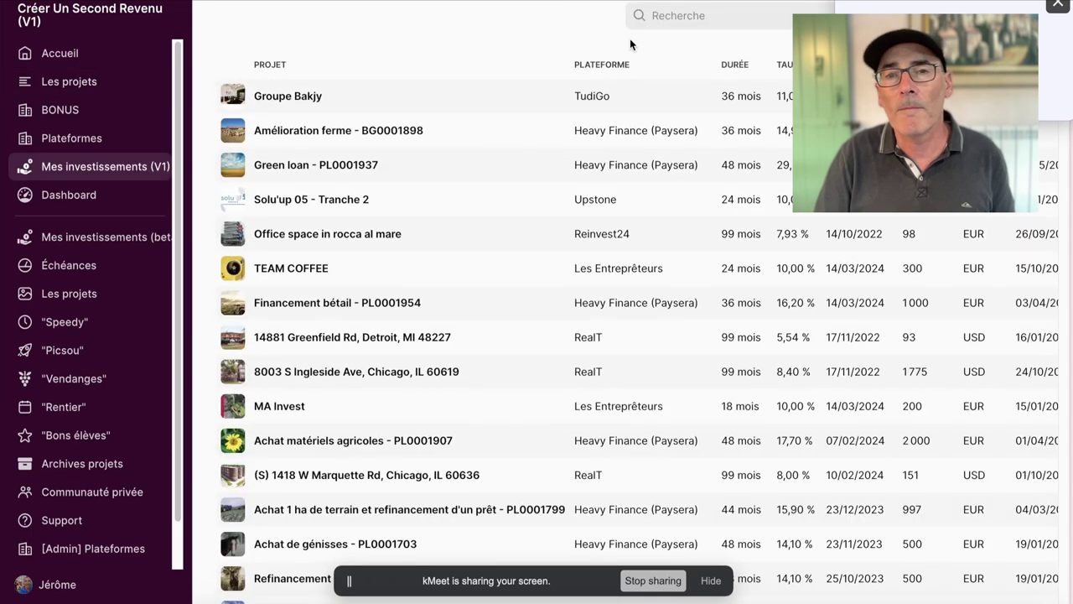
text(LT0002165)
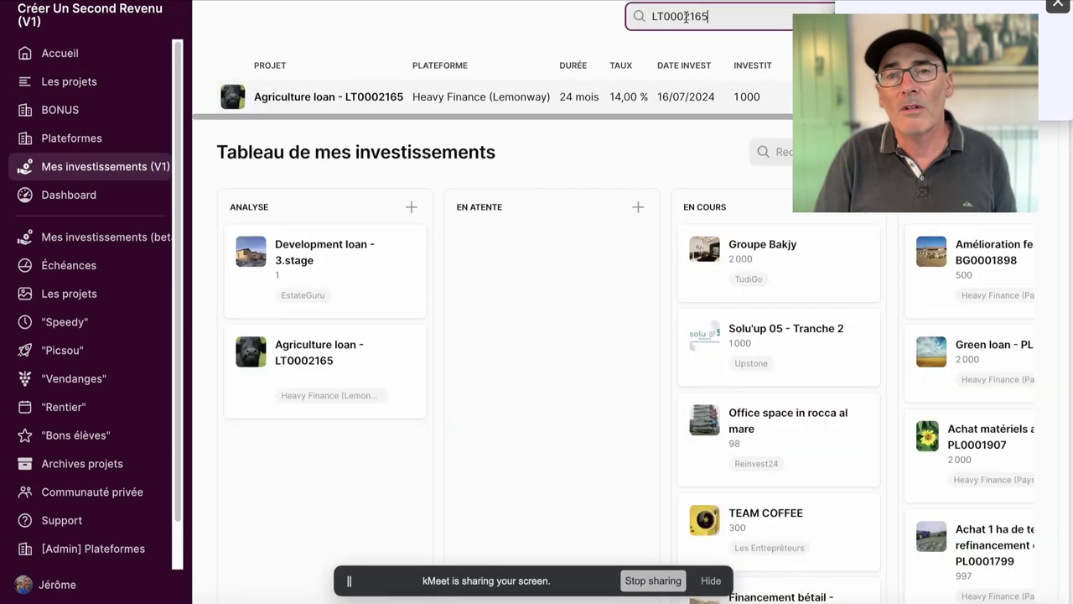
click(296, 102)
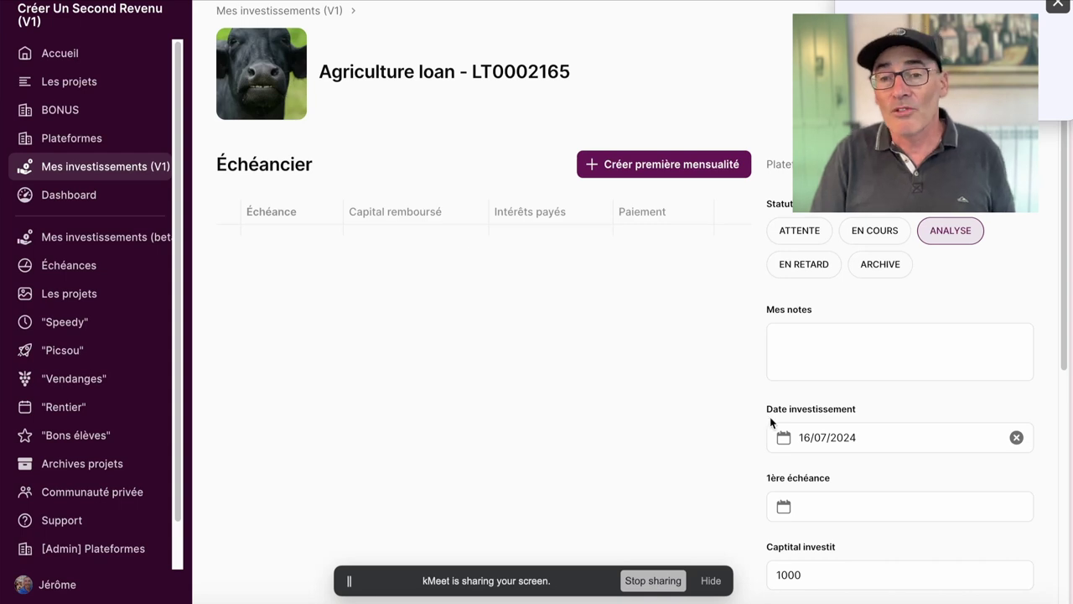
Set the investment's 1ère échéance to 15/08/2024 and start creating its first monthly instalment.
scroll(726, 485, down, 1)
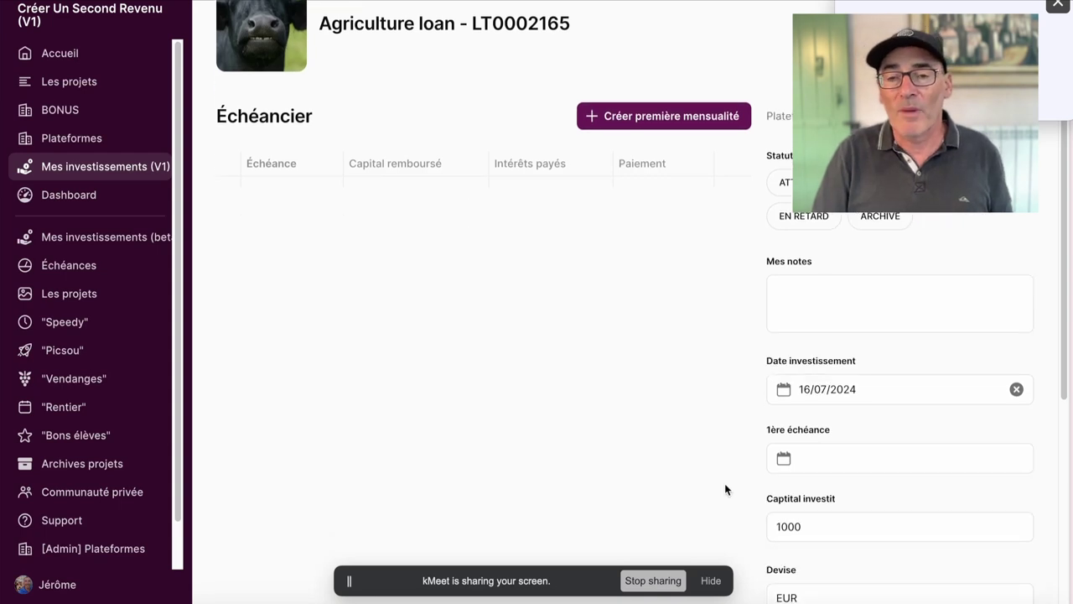
scroll(851, 432, down, 1)
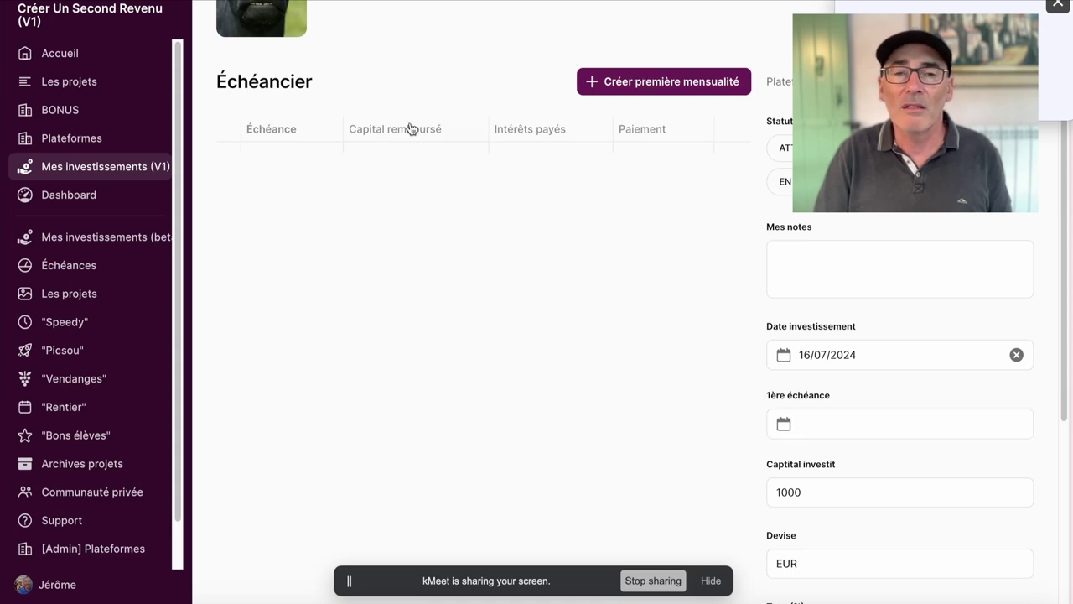
click(870, 425)
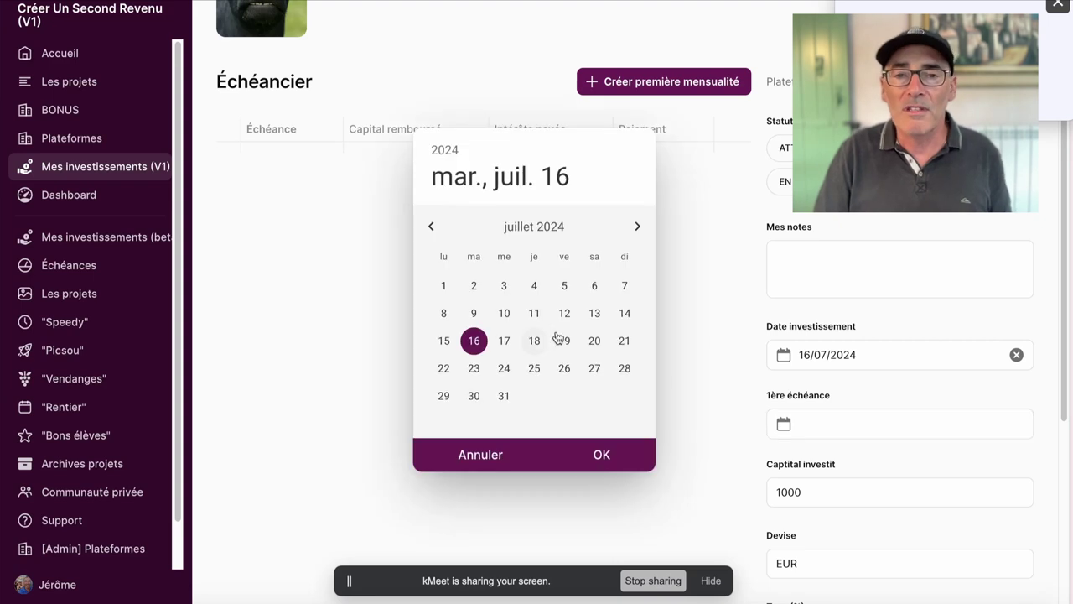
click(637, 226)
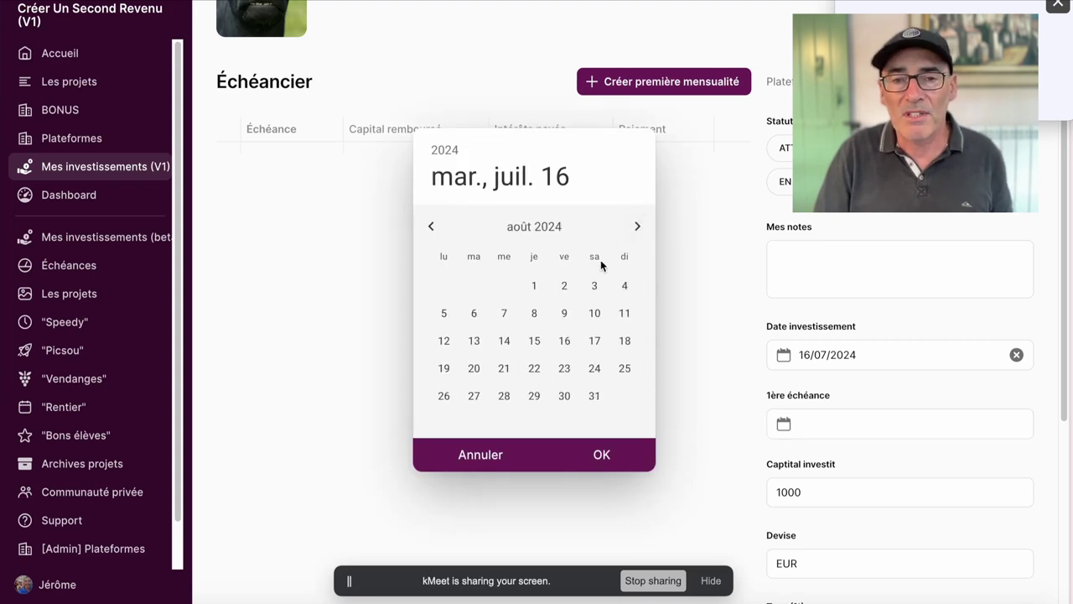
click(534, 340)
click(602, 455)
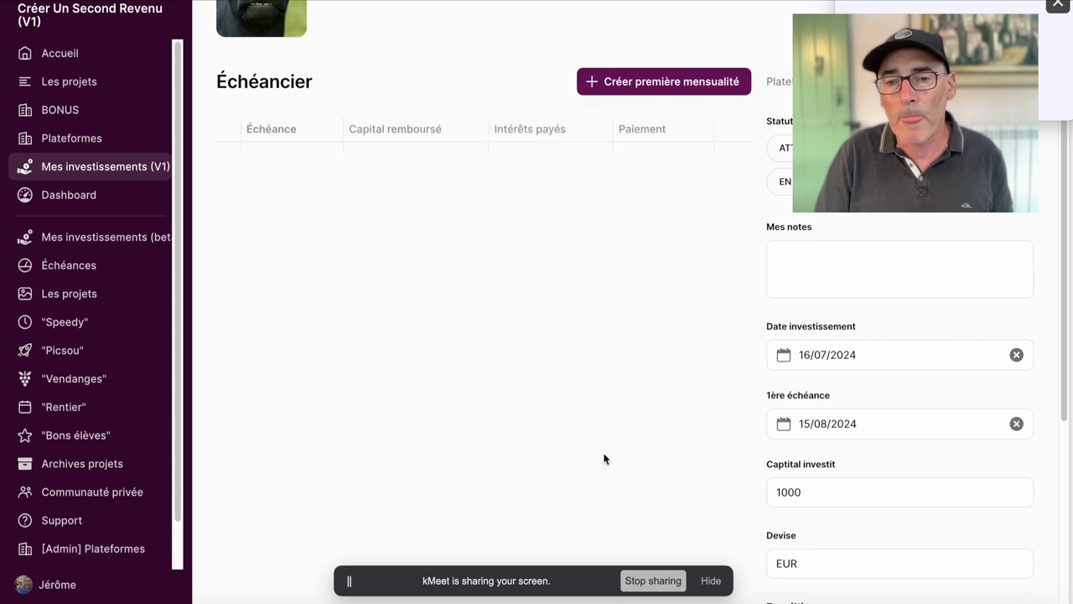
click(679, 80)
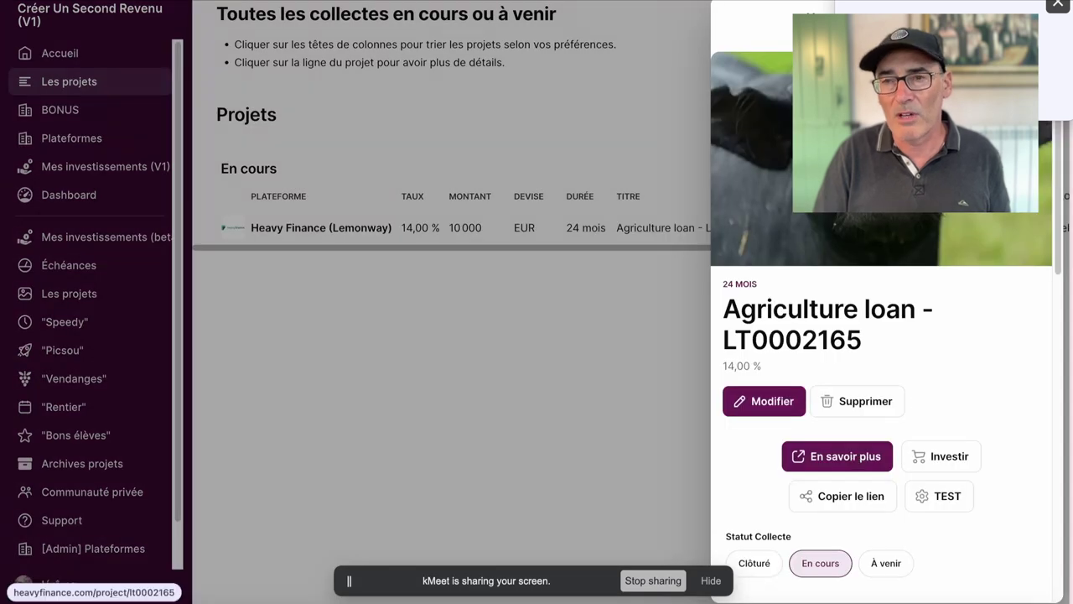
Open the HeavyFinance web page of Agriculture loan LT0002165 from its project details.
click(836, 456)
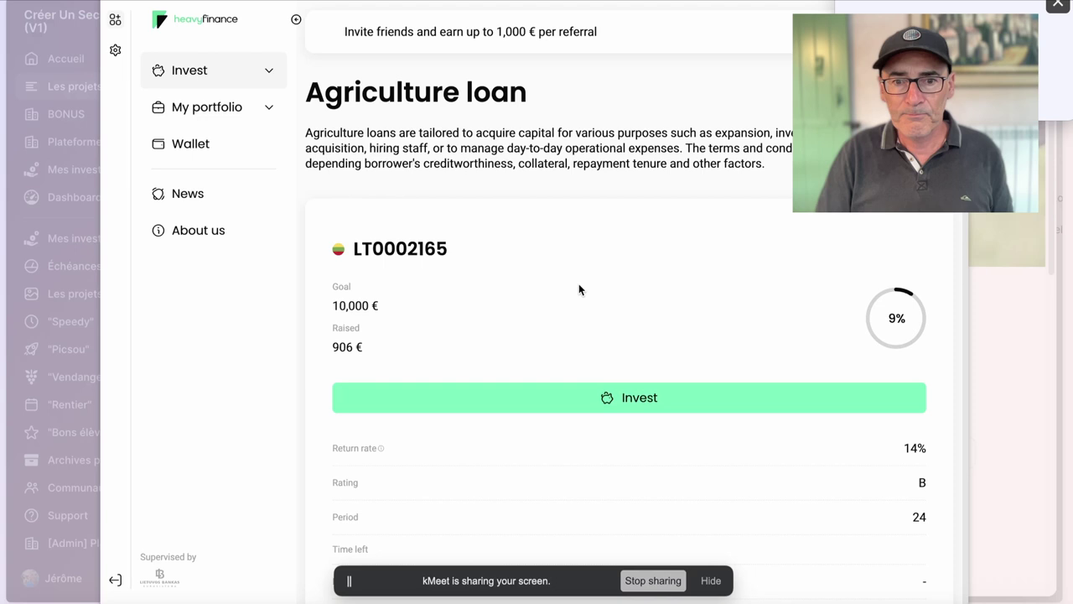
Examine the full Payment schedule of loan LT0002165 on the HeavyFinance page, and return to the project's details.
scroll(620, 292, down, 10)
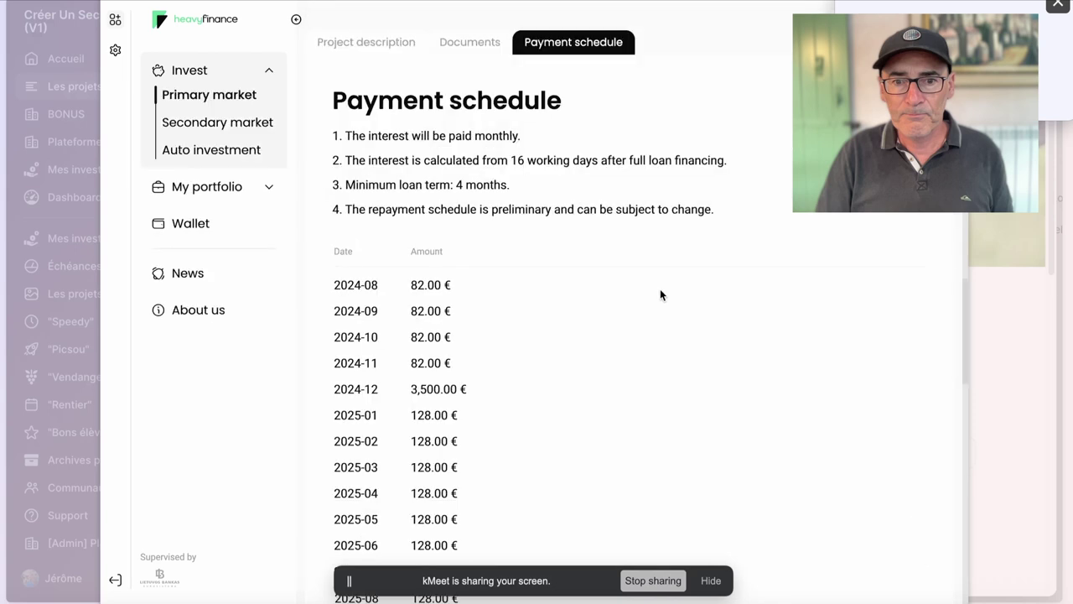
scroll(660, 289, down, 3)
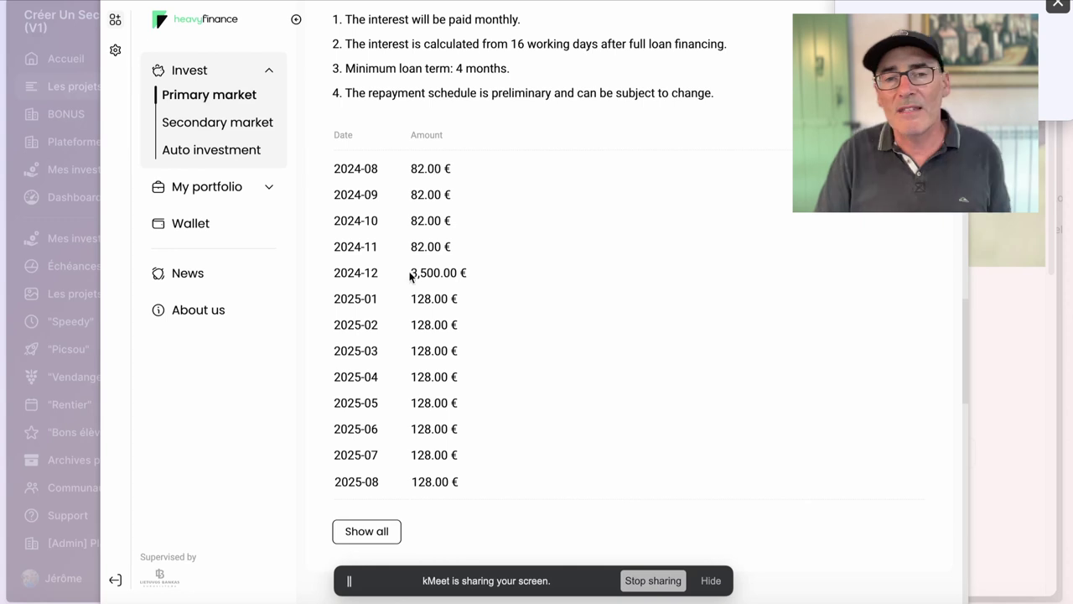
click(366, 531)
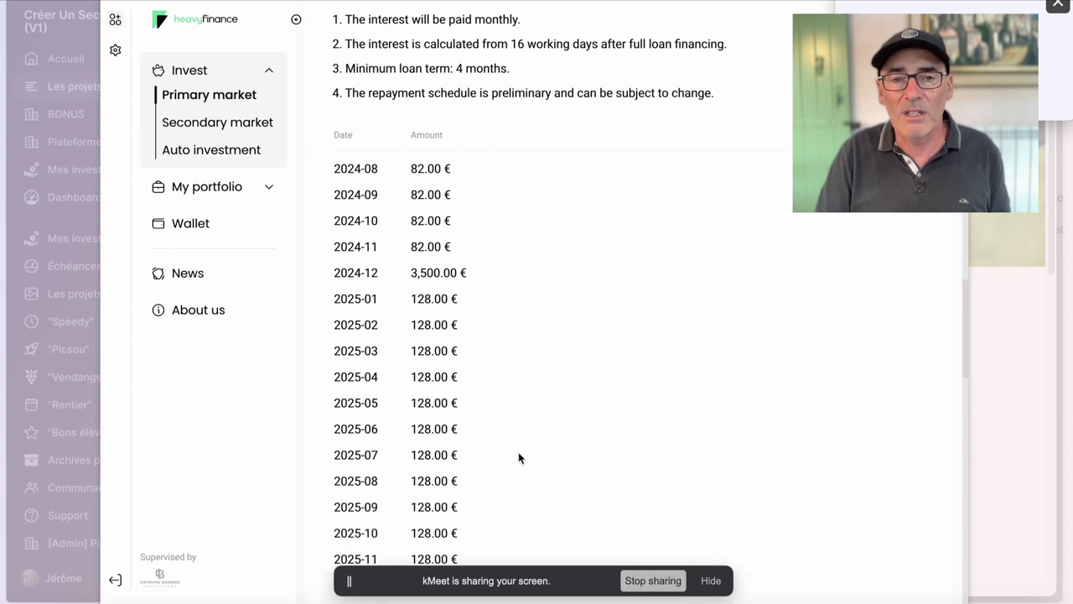
scroll(518, 456, down, 4)
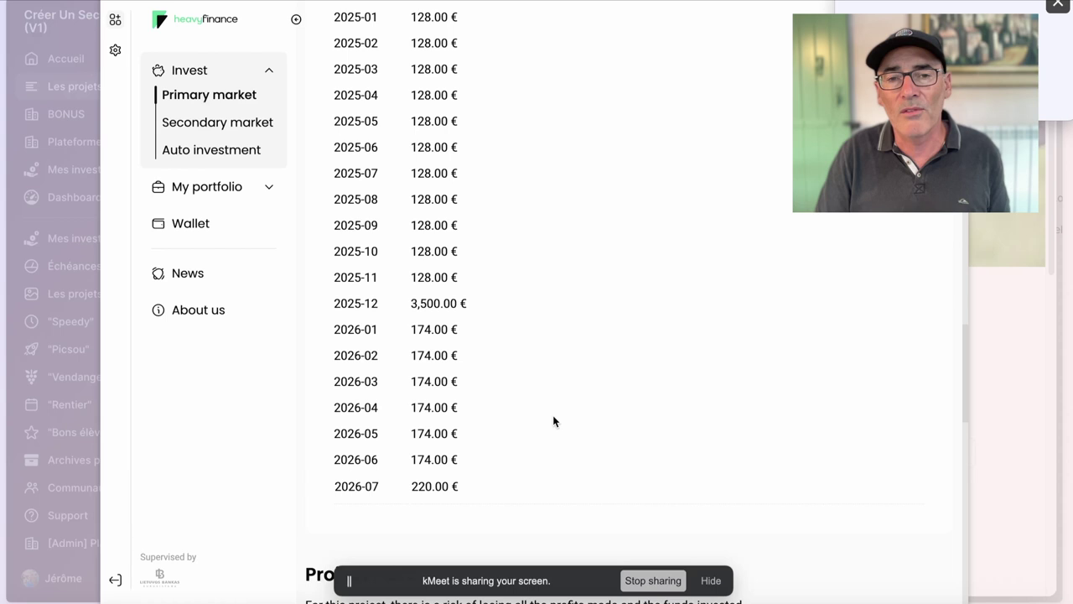
scroll(440, 151, up, 3)
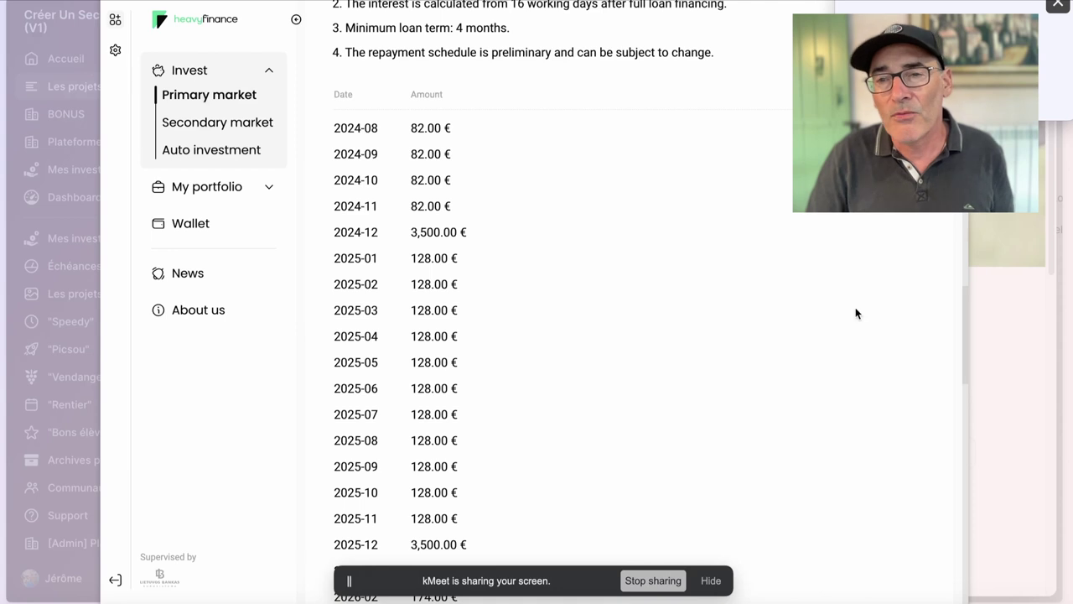
click(1004, 319)
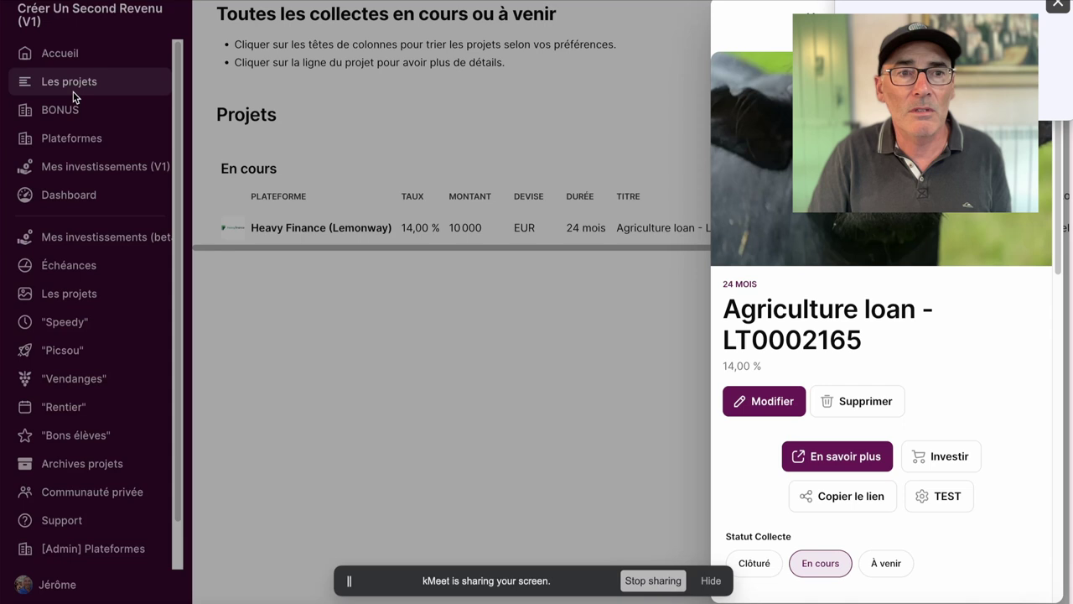
In the Agriculture loan - LT0002165 investment's Échéancier, set Intérêts payés of the 15 août 2024 instalment to 3.
click(726, 313)
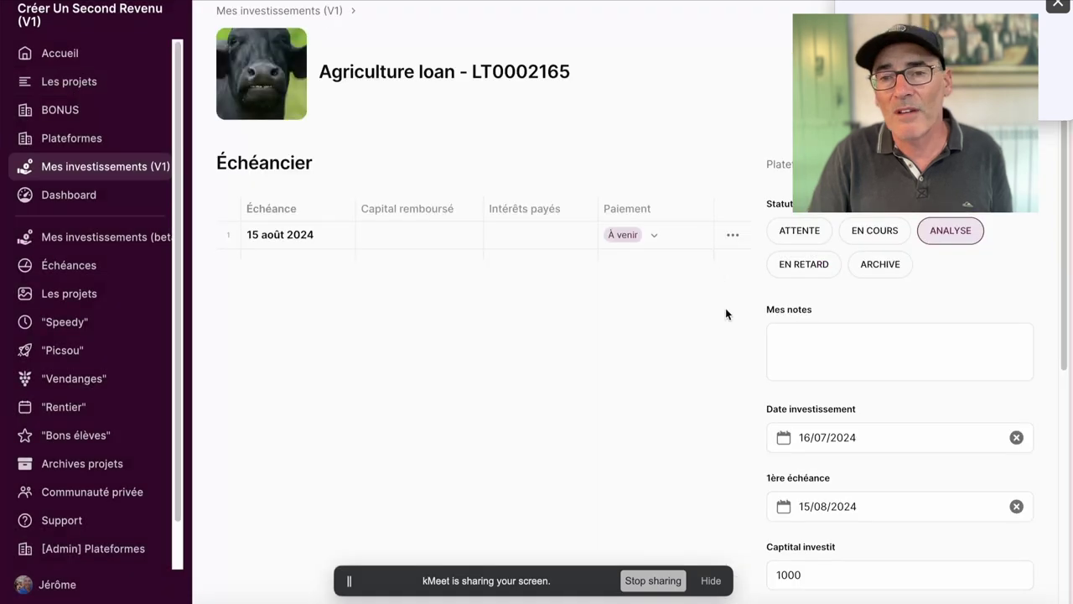
click(521, 239)
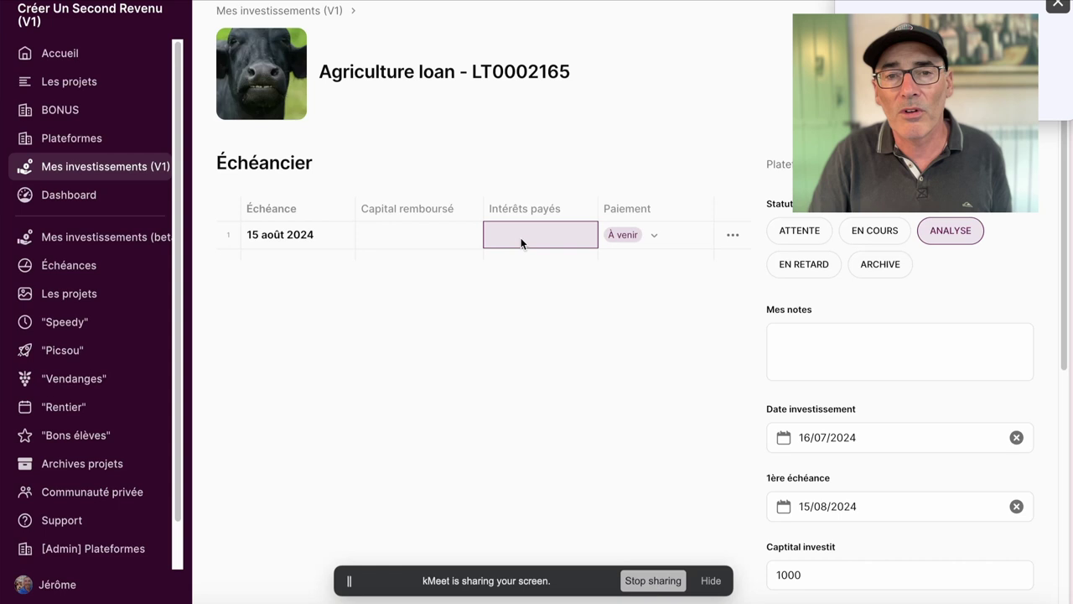
text(3)
key(Return)
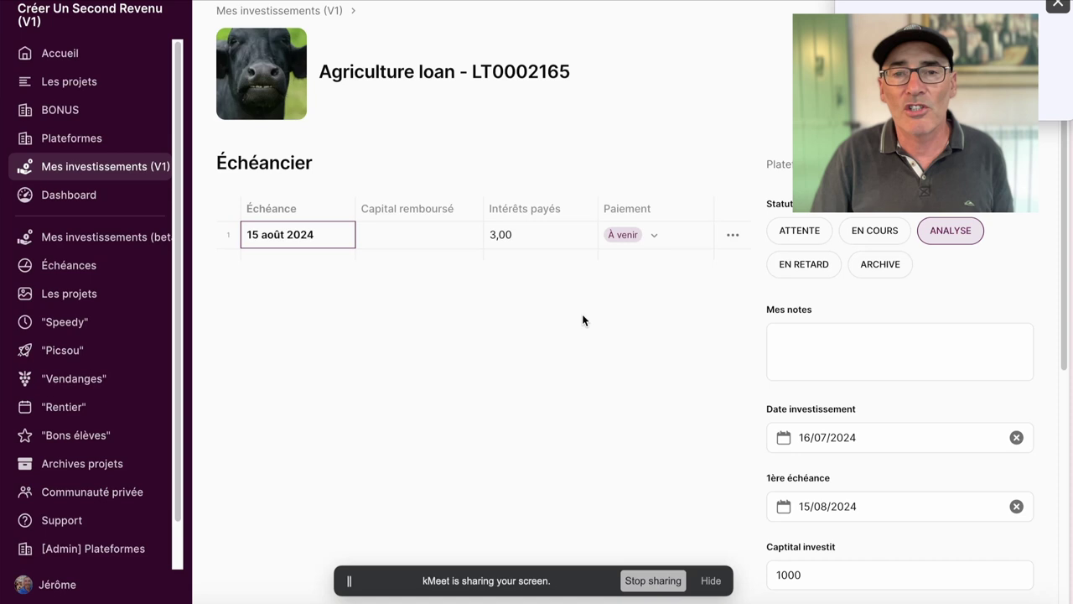
Add four more monthly instalments to the Échéancier, from 15 septembre to 15 décembre 2024, each based on the preceding one.
click(732, 235)
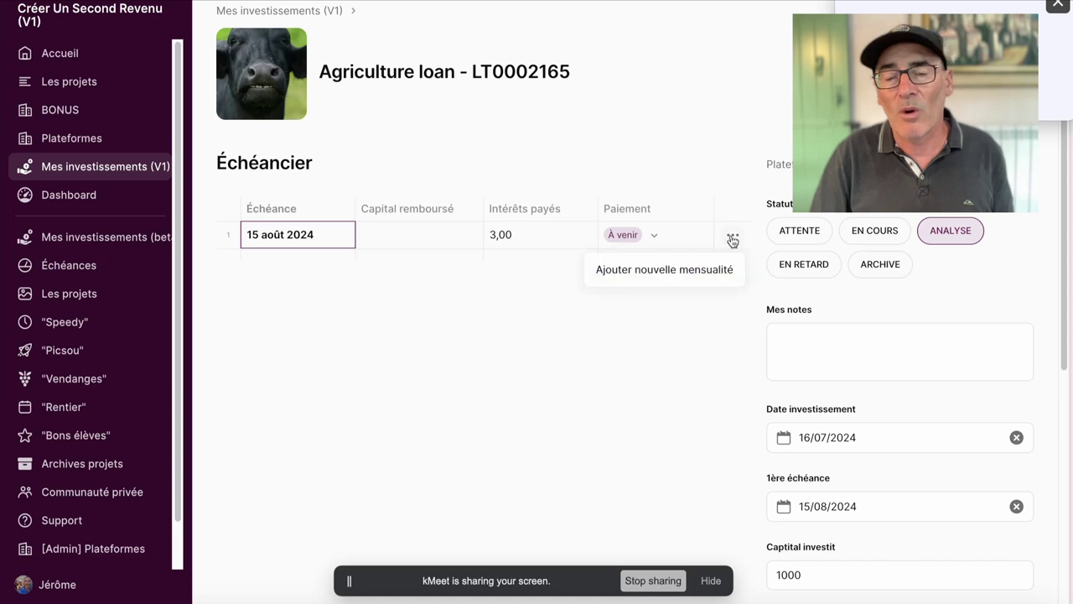
click(679, 274)
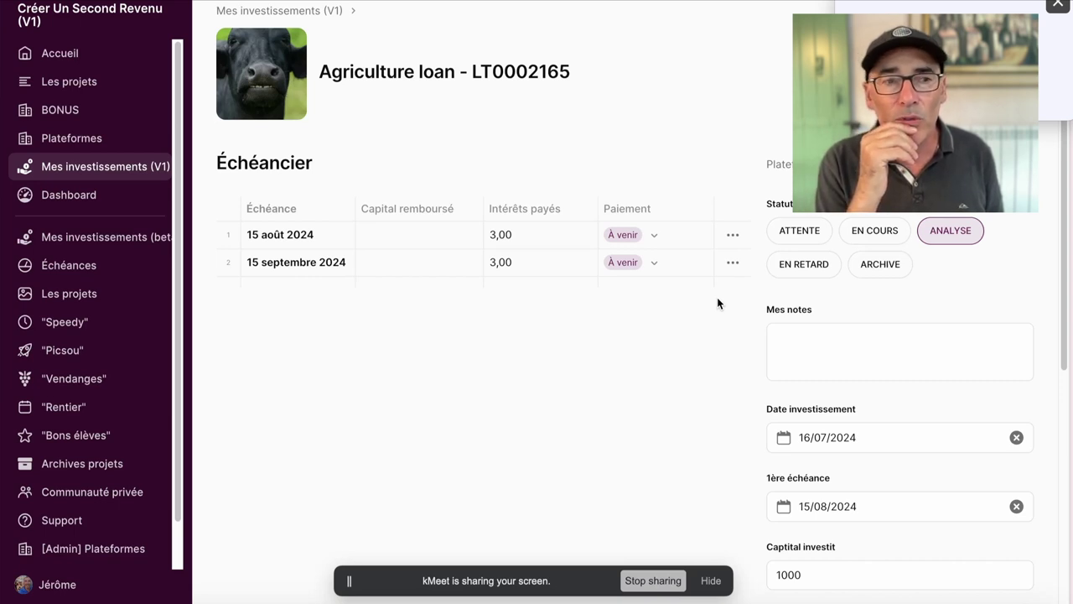
click(733, 267)
click(676, 297)
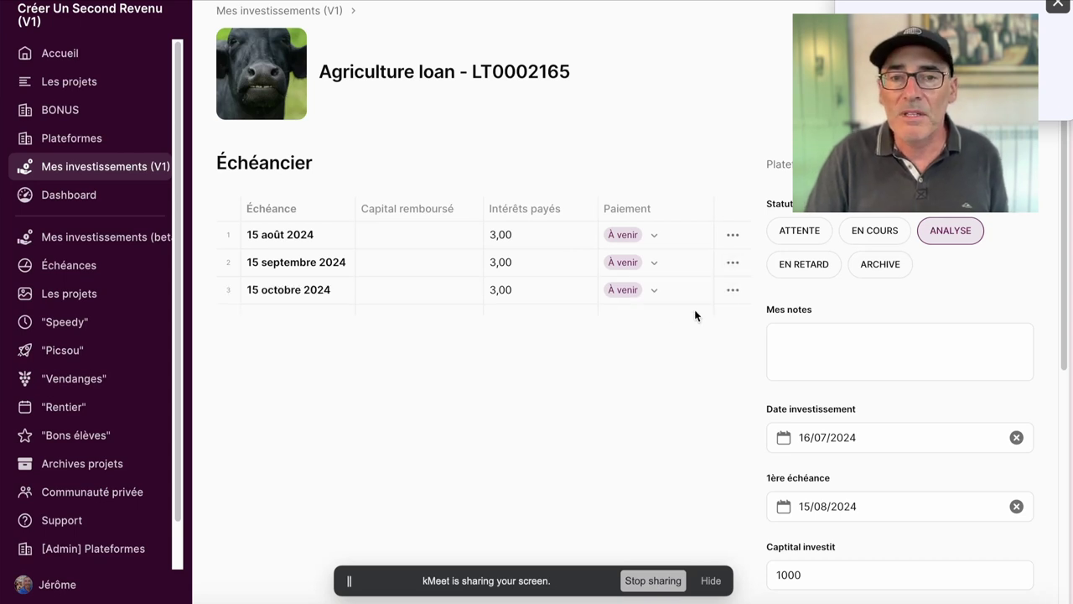
click(731, 291)
click(674, 331)
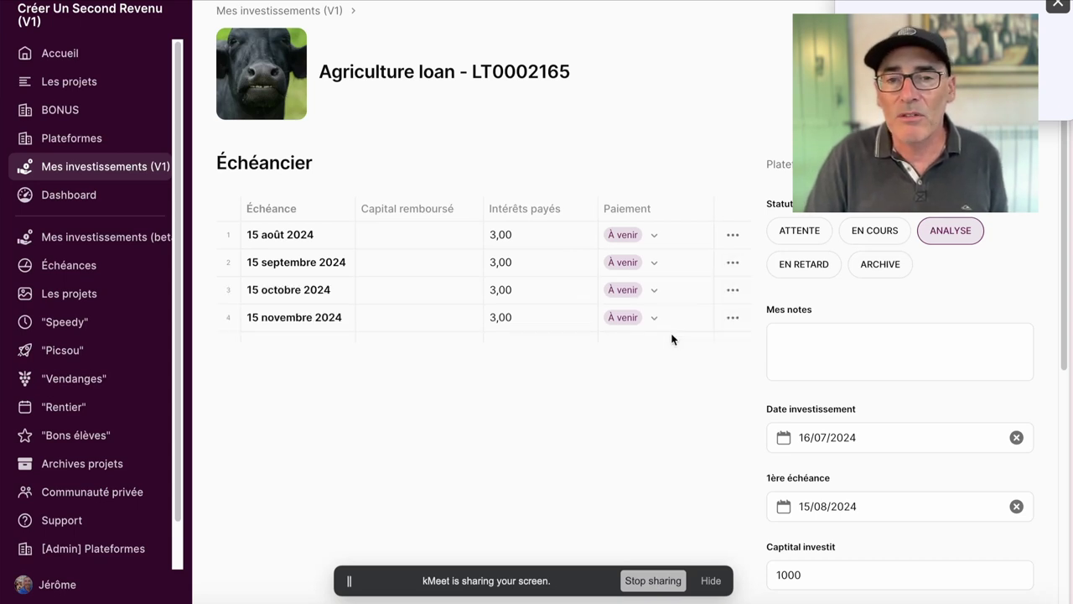
click(733, 318)
click(676, 350)
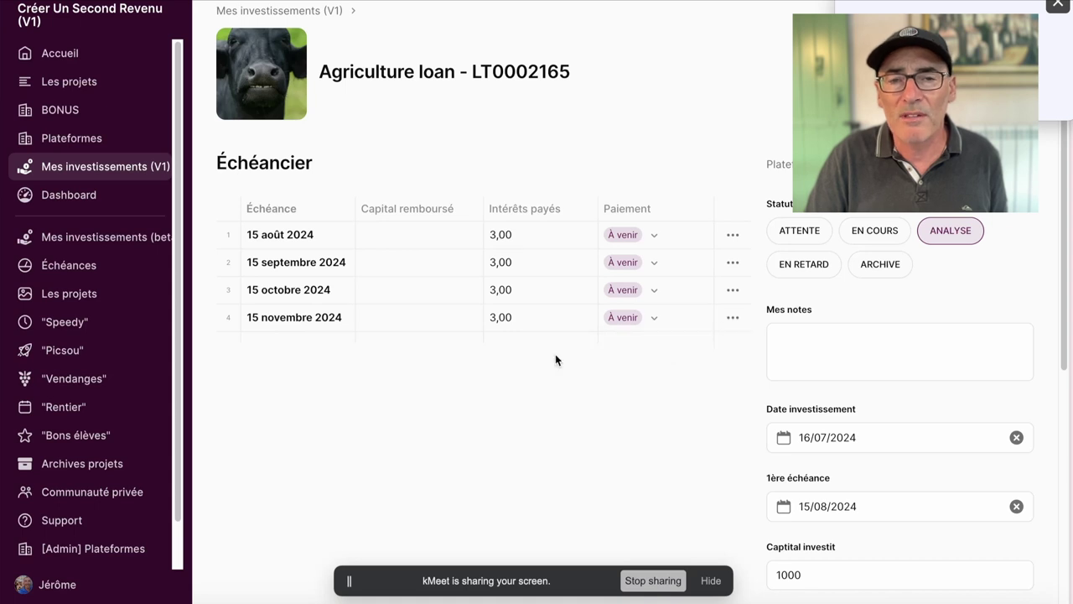
Set Capital remboursé of the 15 décembre 2024 instalment to 100.
click(410, 347)
text(100)
key(Return)
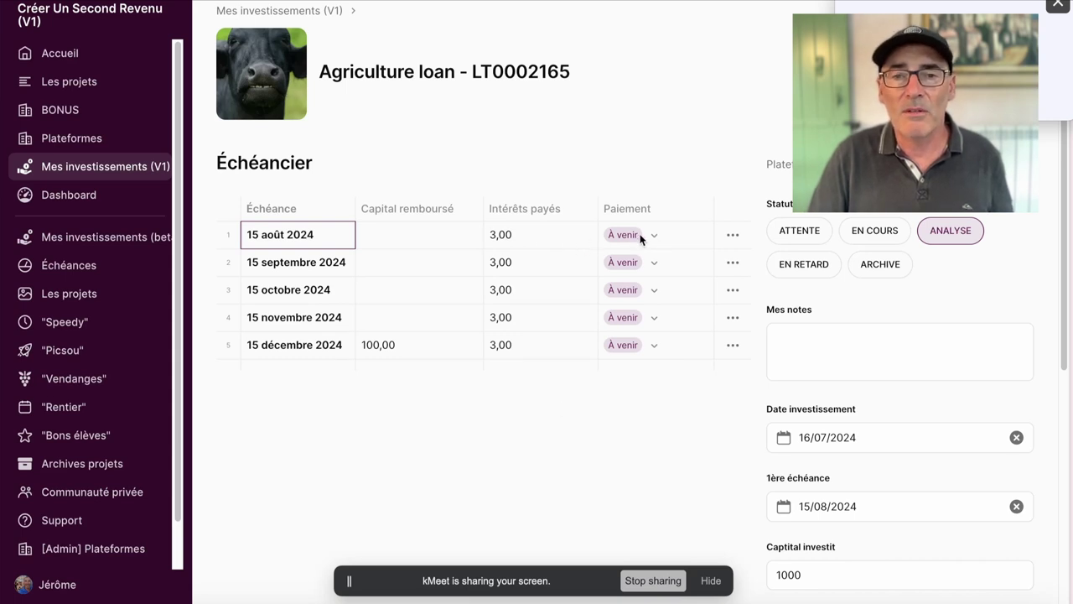
Check the Échéances list, and examine the Intérêts and Statut projets charts on the Dashboard.
click(72, 267)
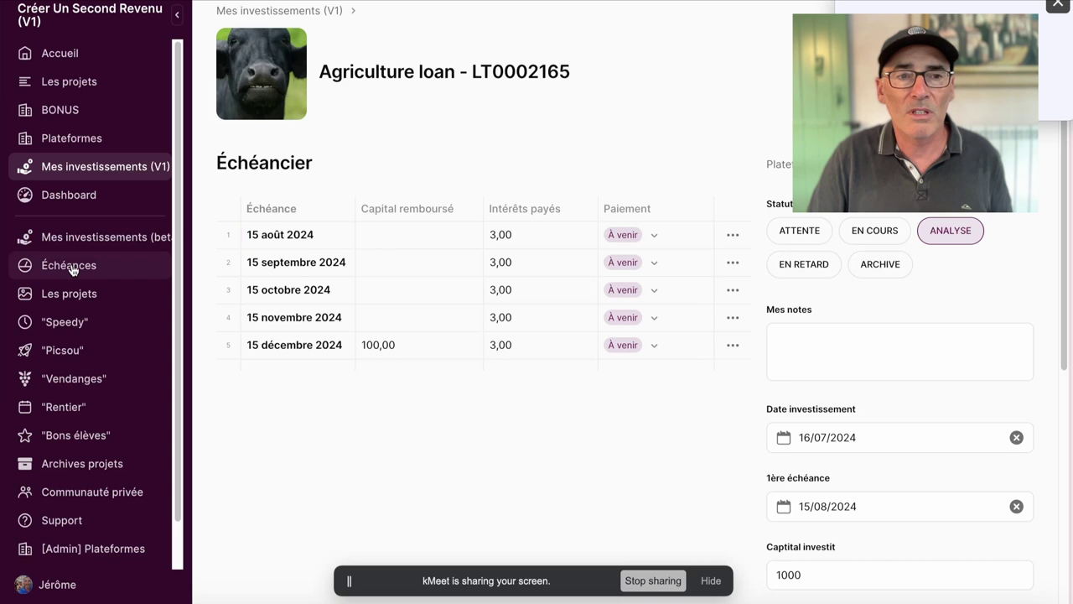
click(70, 196)
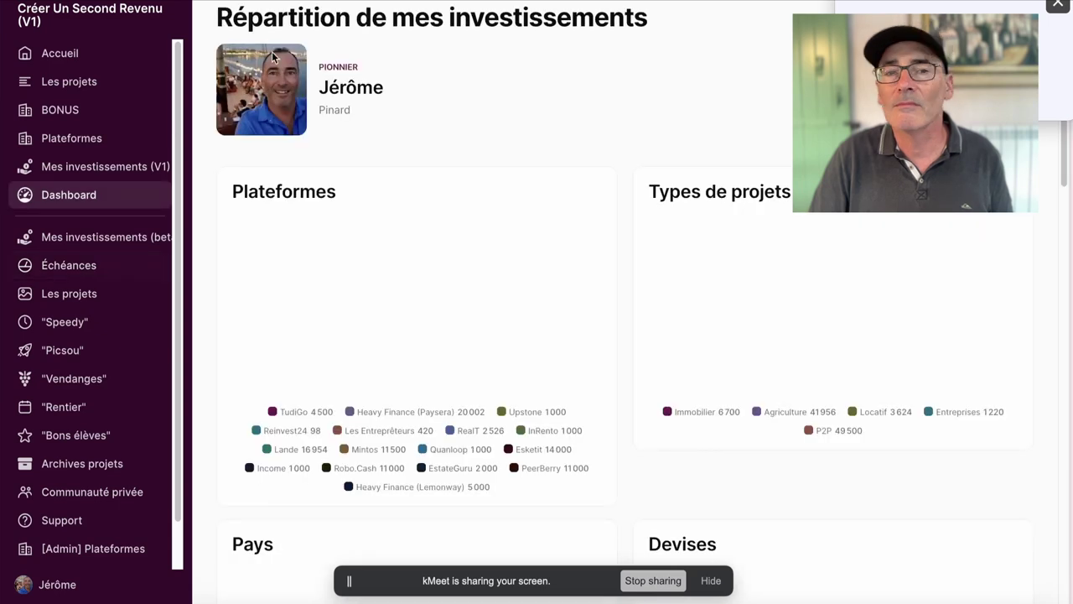
mouse_move(130, 5)
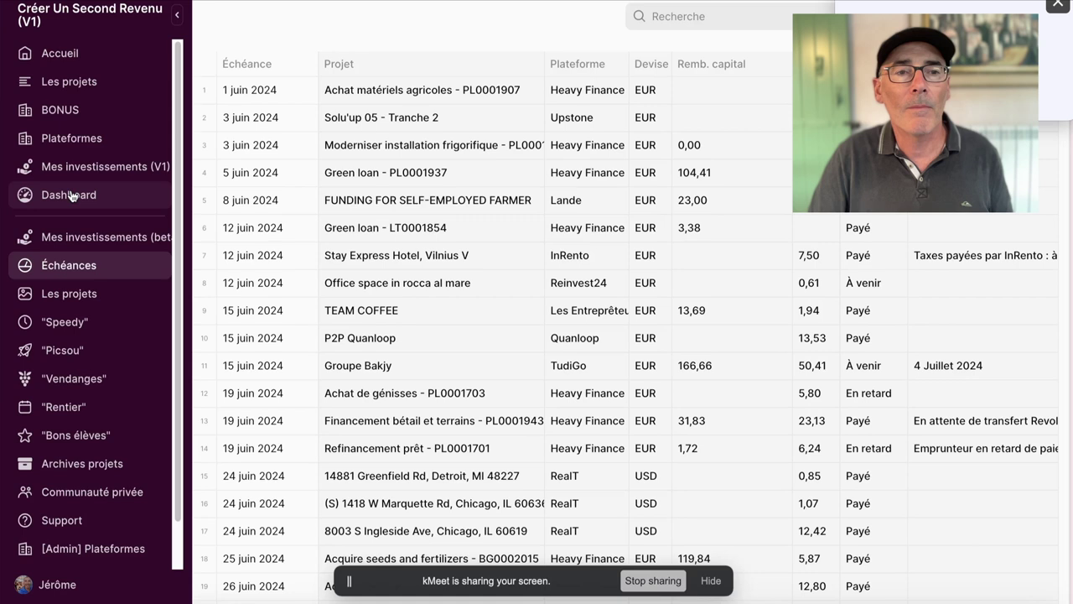
click(71, 196)
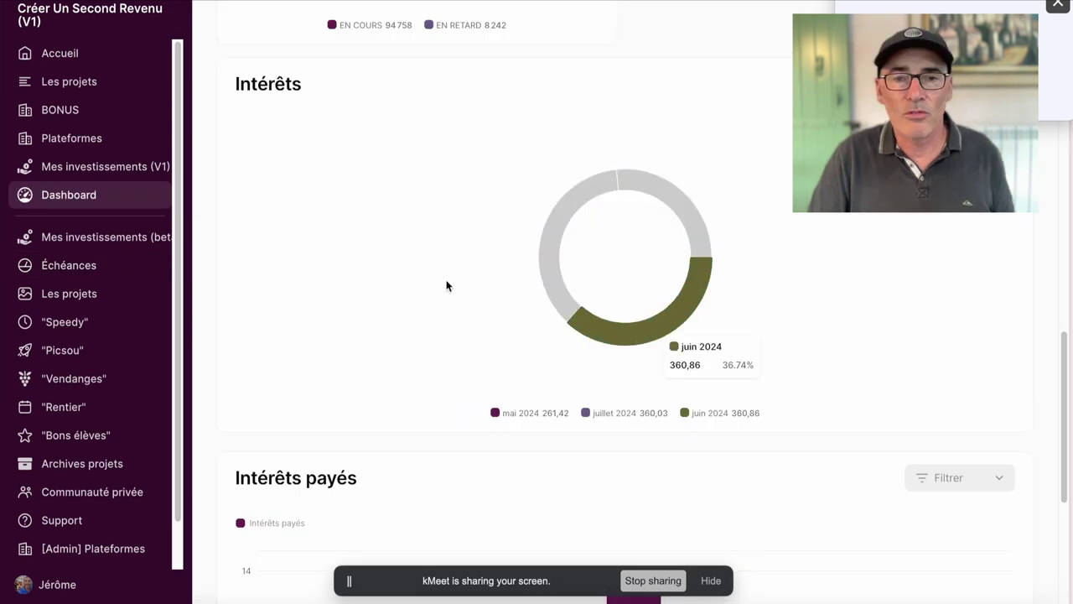
scroll(445, 286, up, 5)
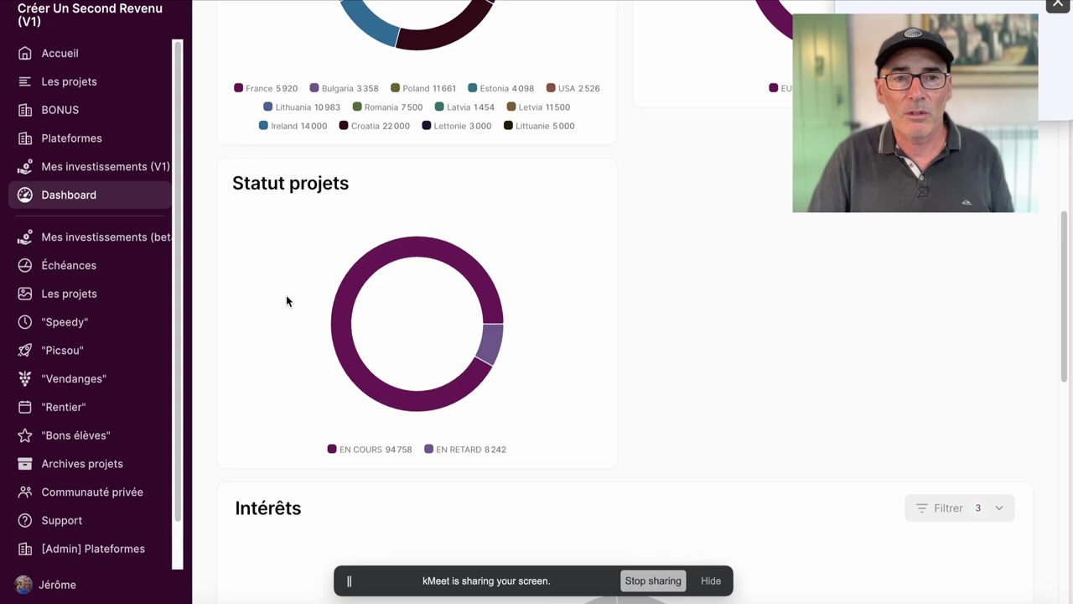
View Mes investissements (V1) and the Les projets list, and close the Espérandieu project details.
click(134, 166)
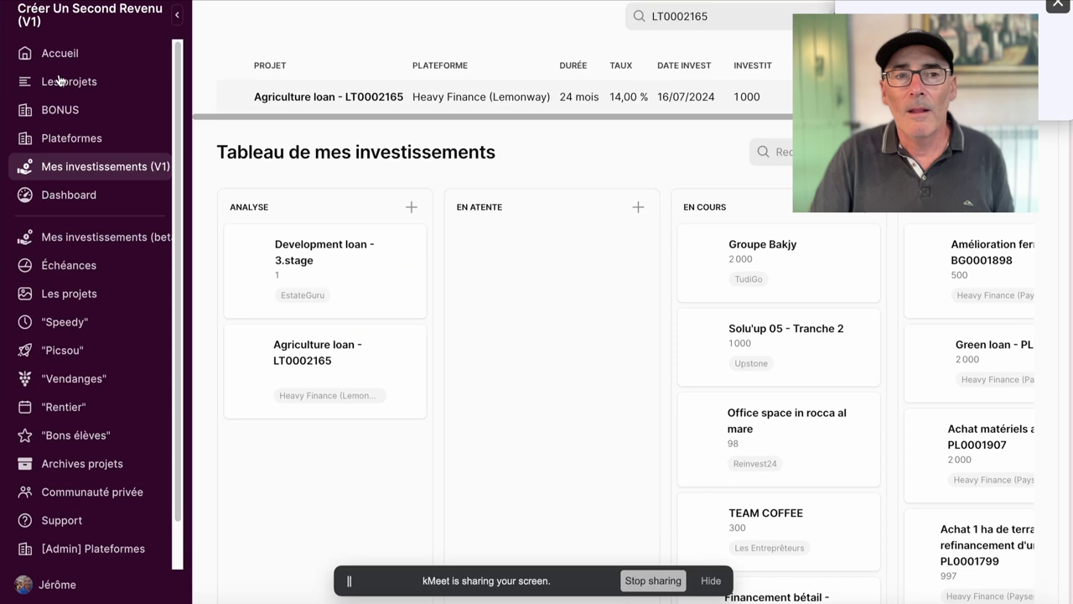
click(58, 81)
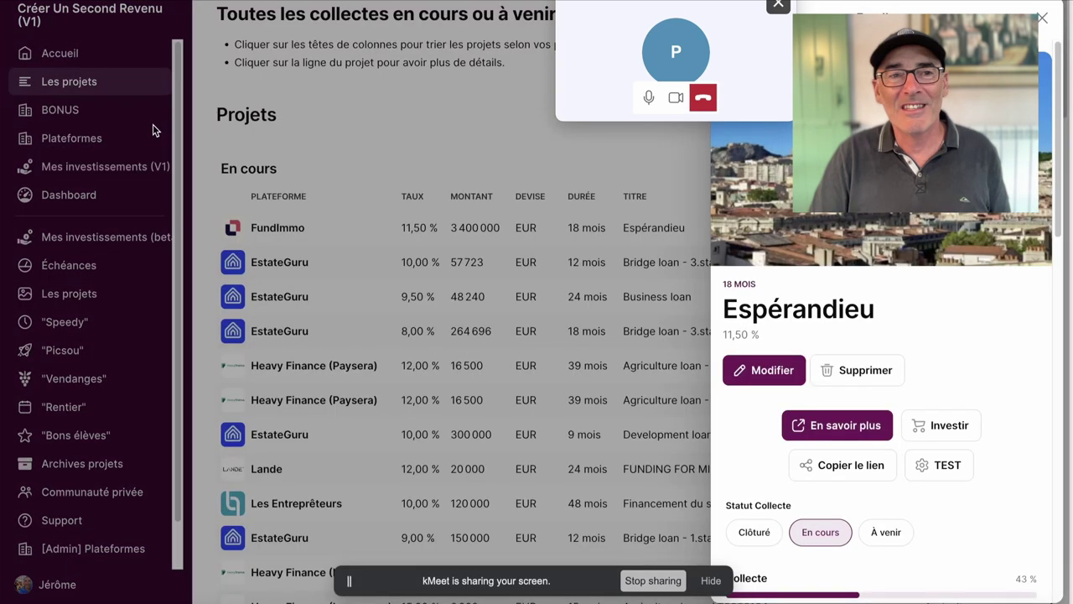
key(Escape)
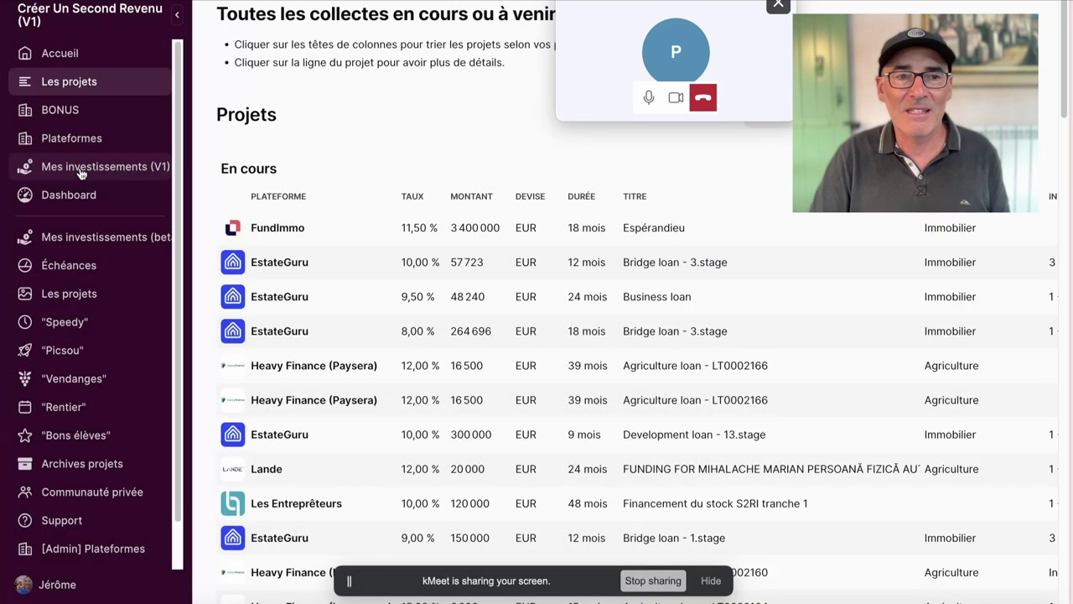
Clear the LT0002165 search in Mes investissements (V1) and open the Financement bétail - PL0001954 investment to examine its Échéancier.
click(82, 168)
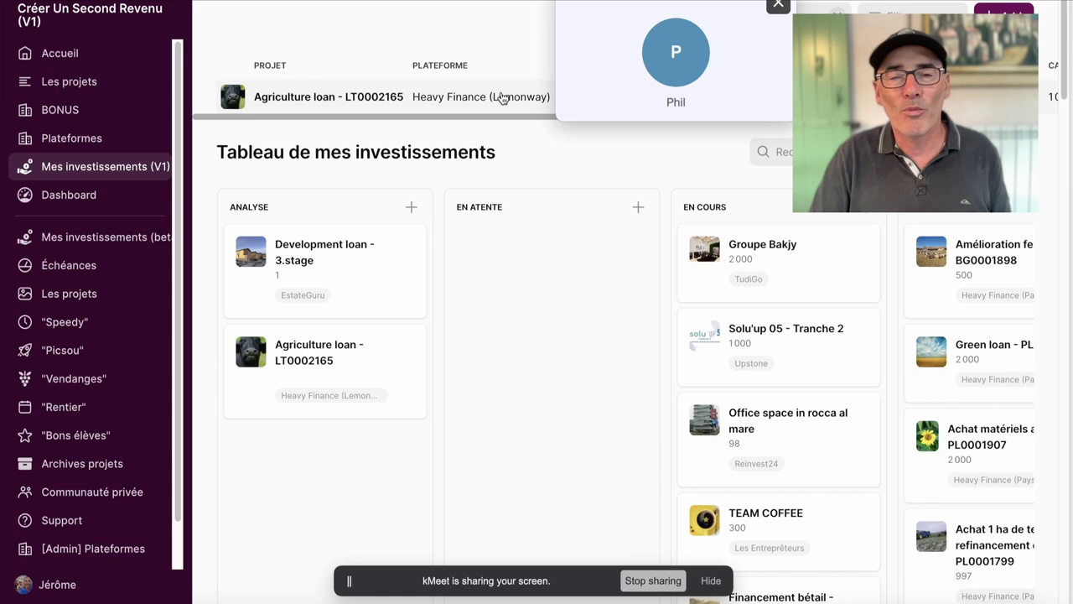
scroll(346, 325, up, 10)
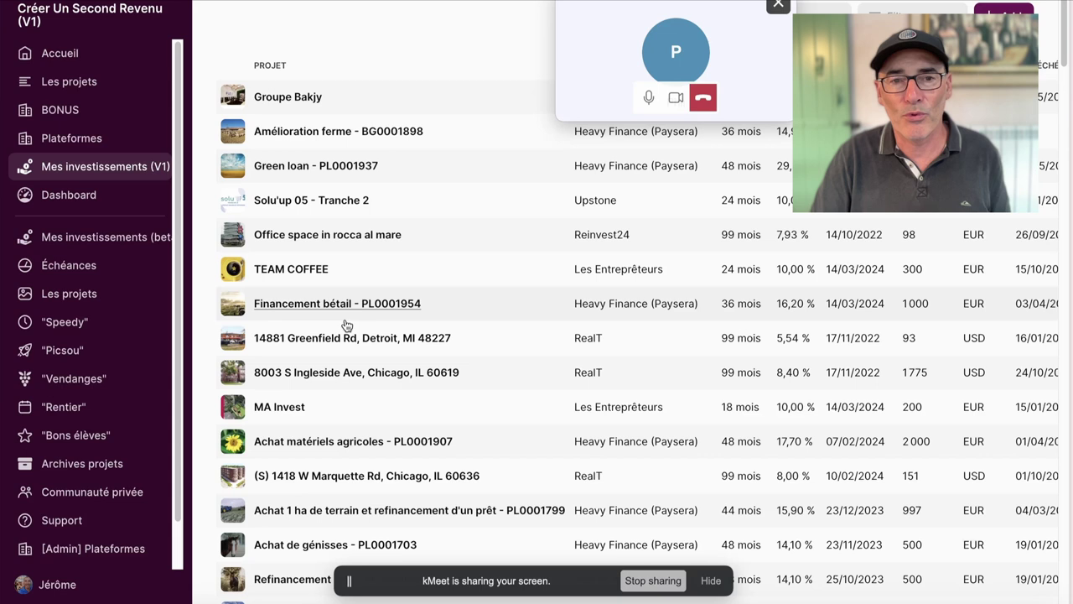
click(335, 304)
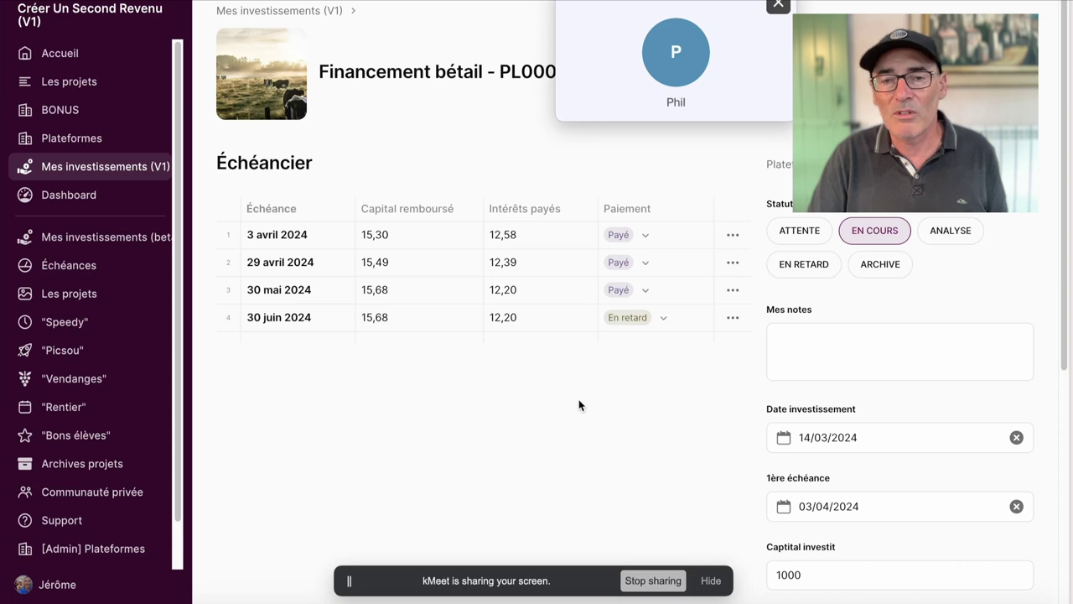
scroll(1043, 312, down, 1)
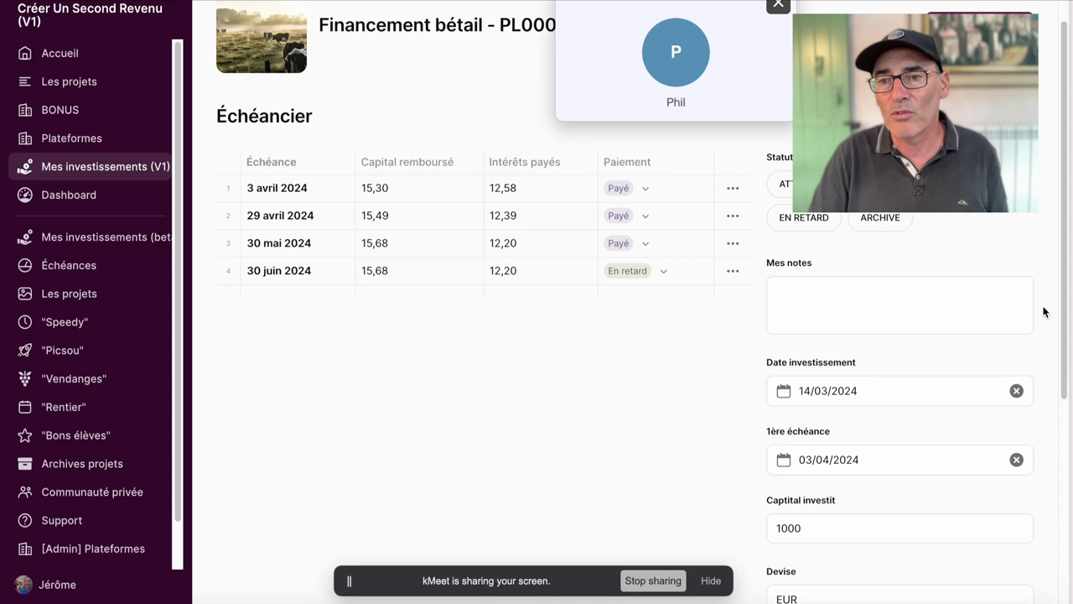
scroll(412, 384, up, 1)
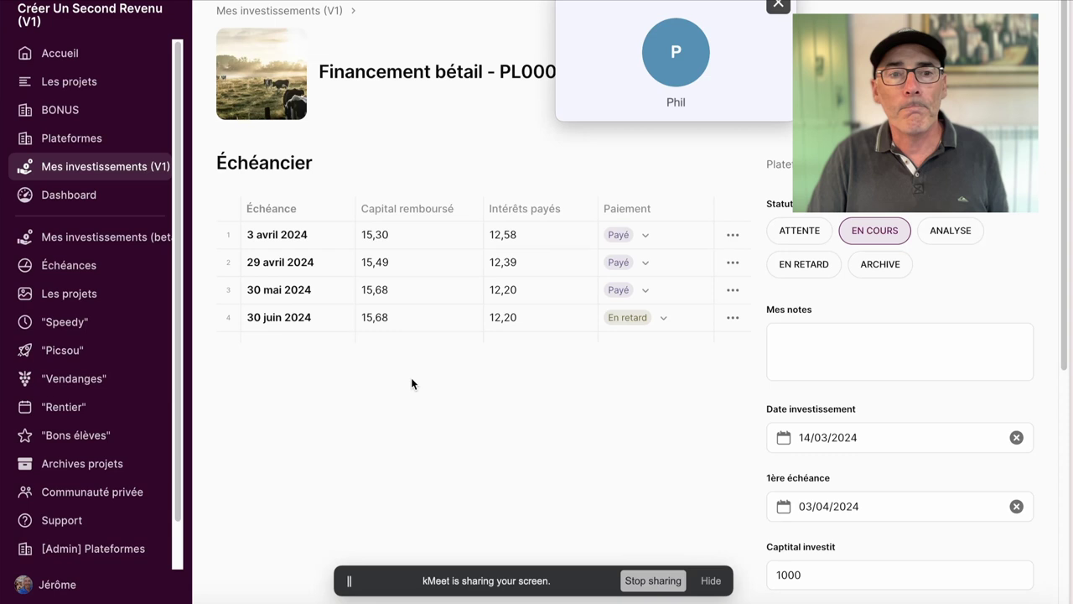